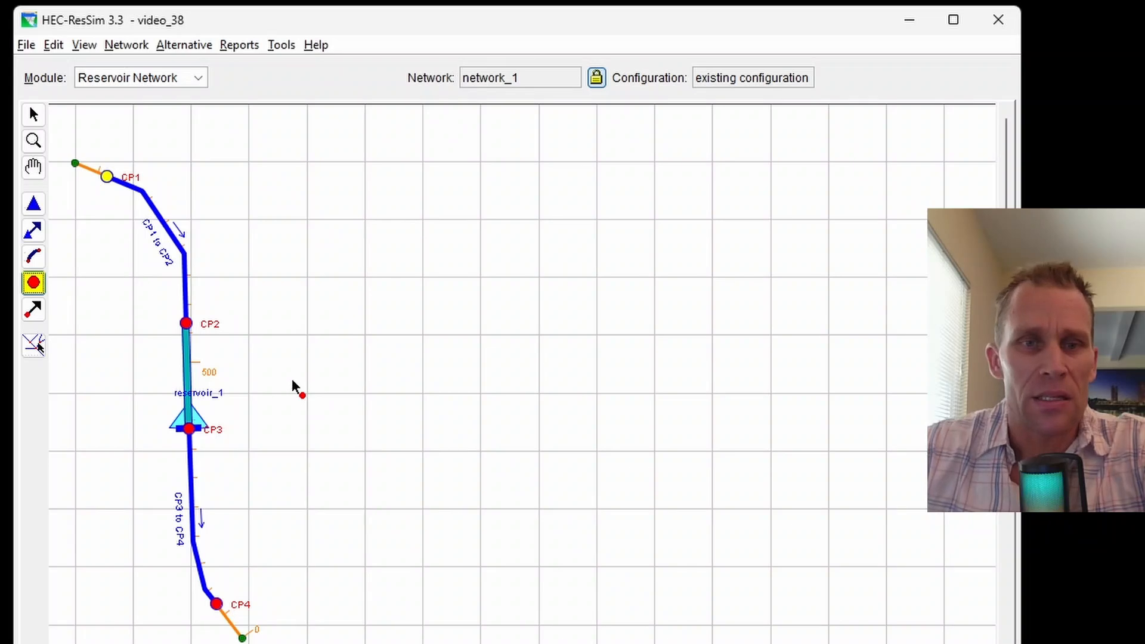
Keep the Reservoir Network module selected and open the Alternative Editor
left_click(130, 82)
left_click(162, 119)
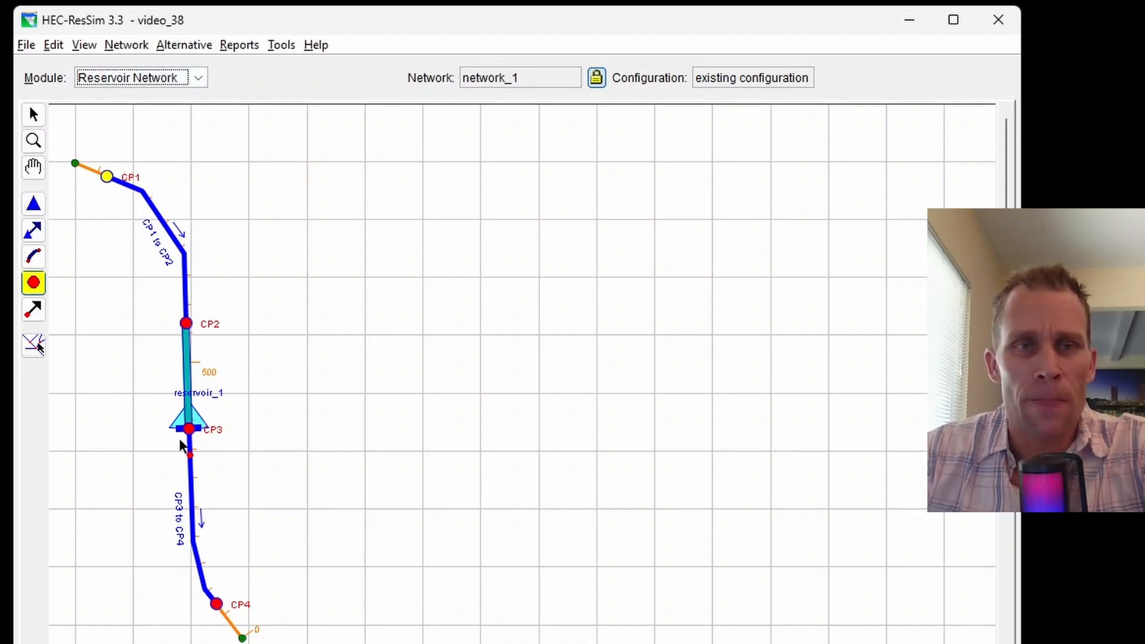
left_click(178, 47)
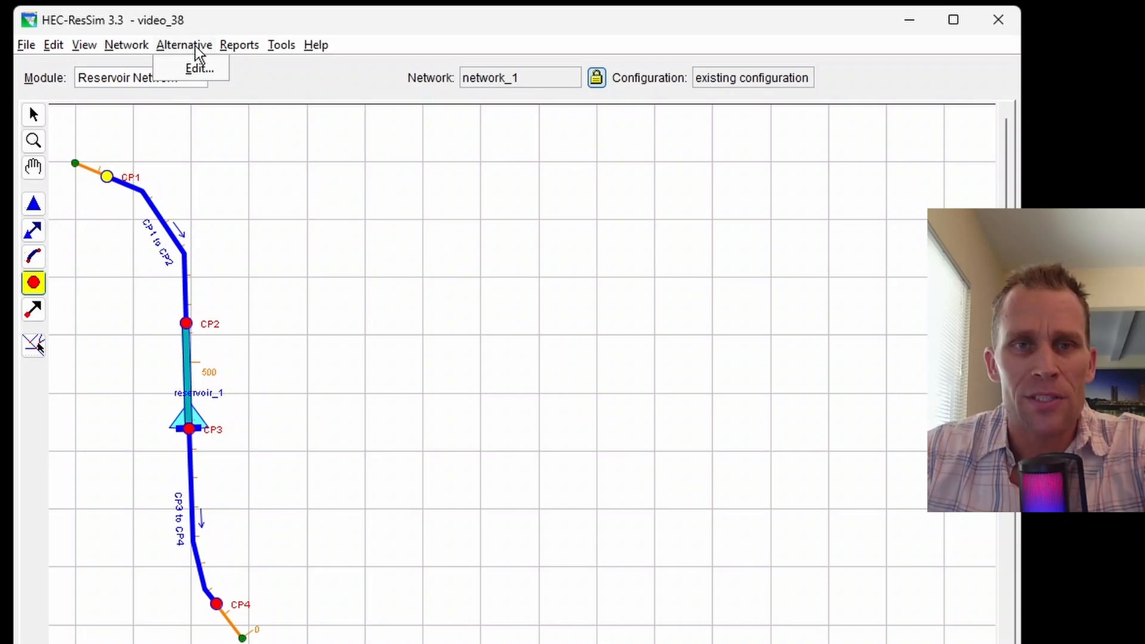
left_click(203, 70)
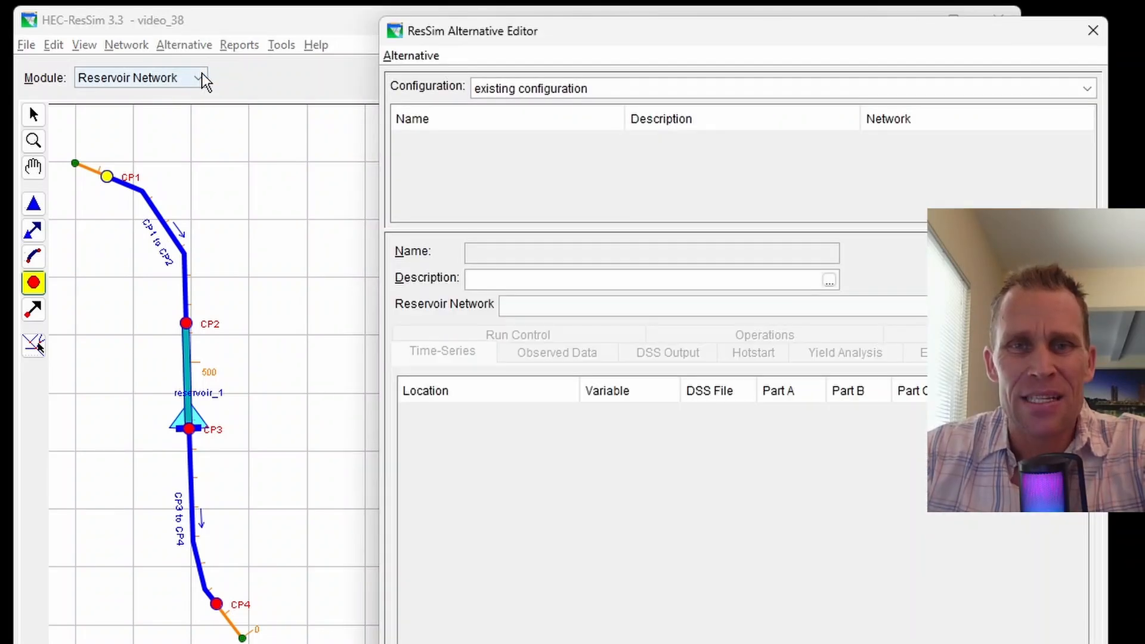
left_click_drag(523, 36, 453, 36)
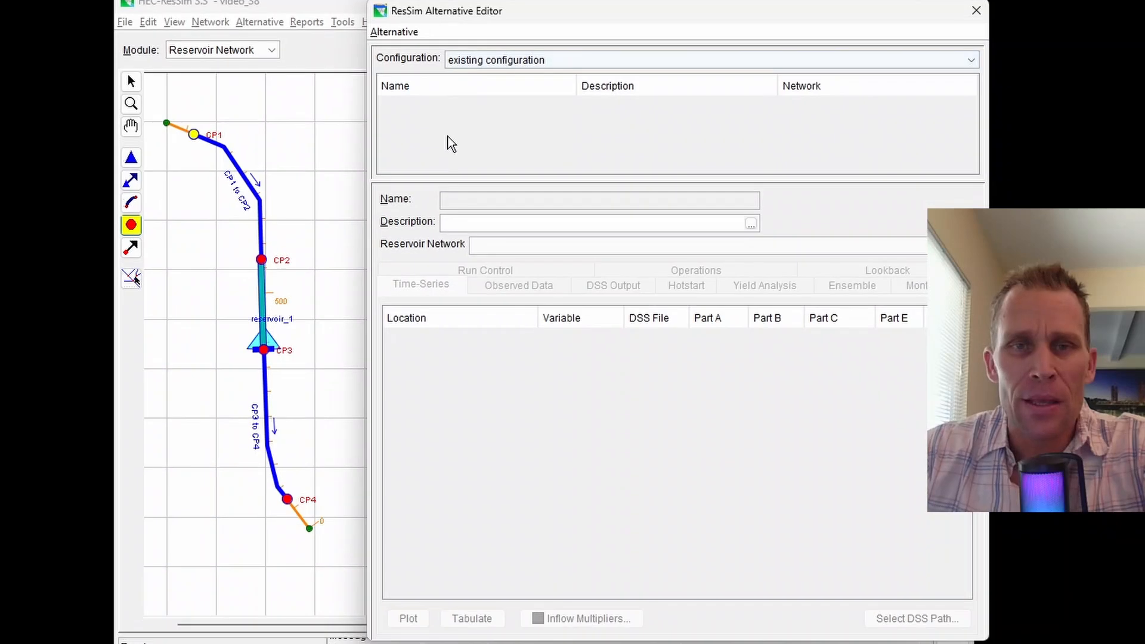
Create a new alternative named alt_1 that uses the reservoir network network_1
left_click(399, 32)
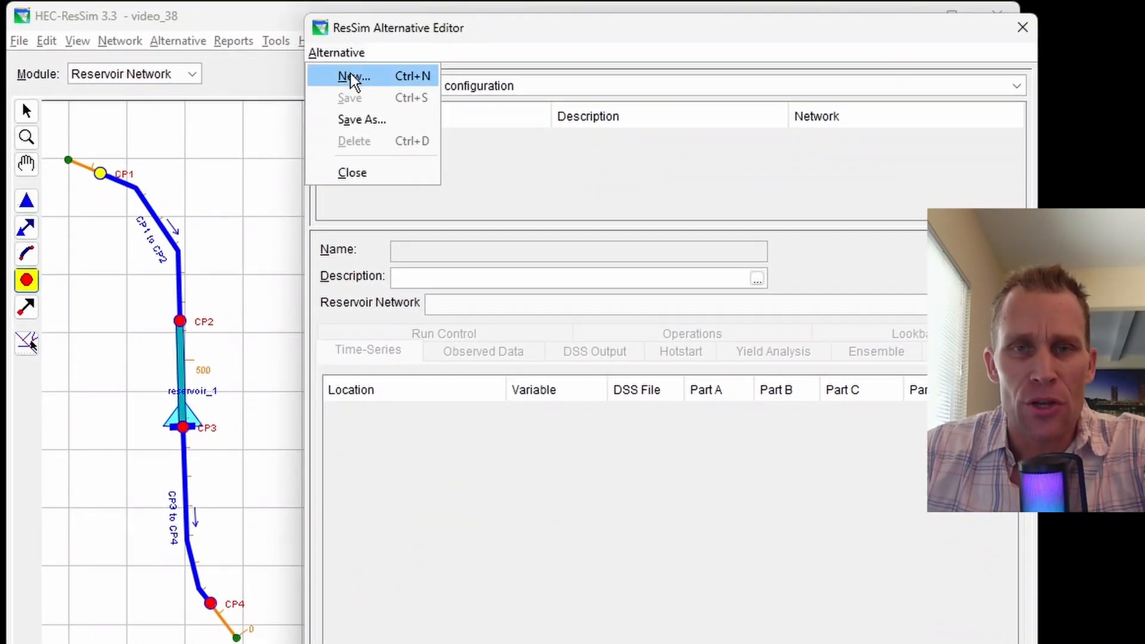
left_click(350, 75)
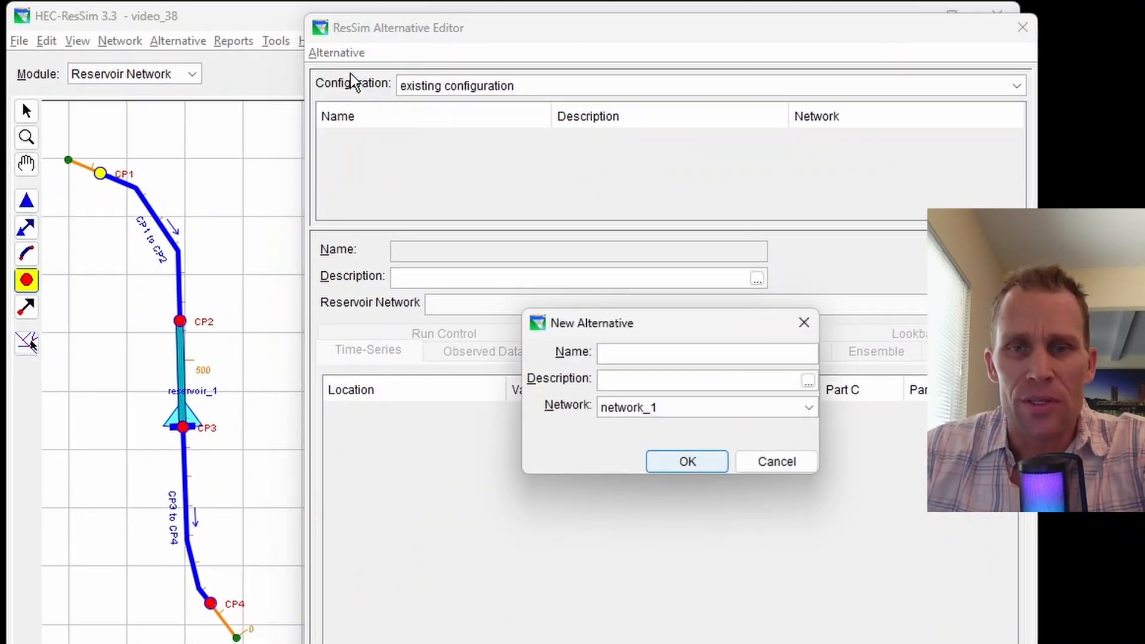
type("alt_1")
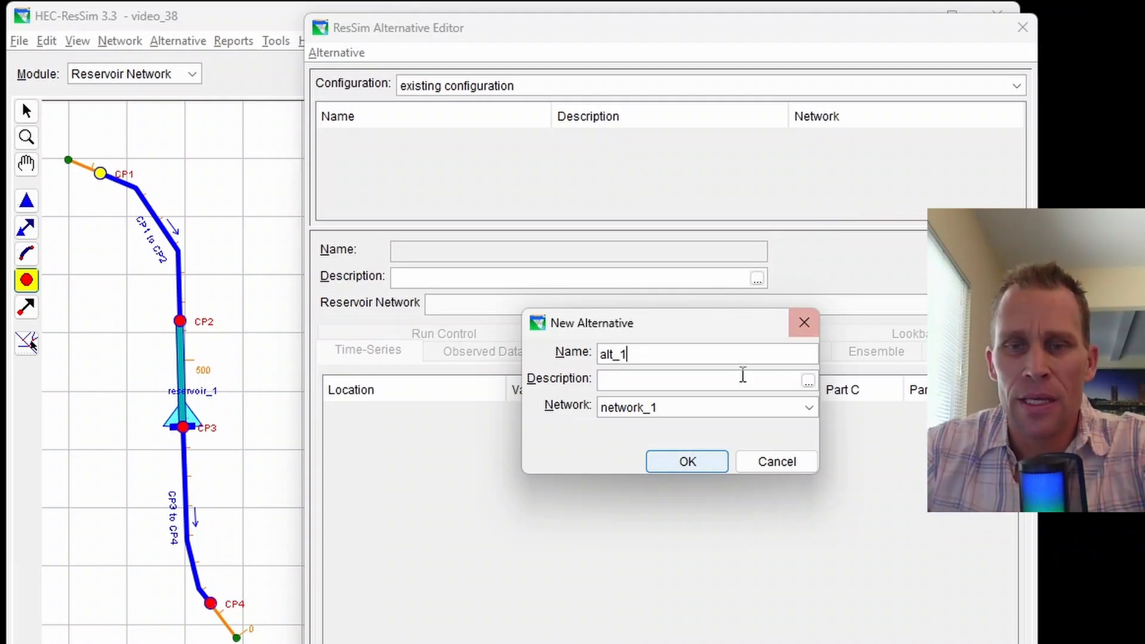
left_click(730, 406)
left_click(729, 405)
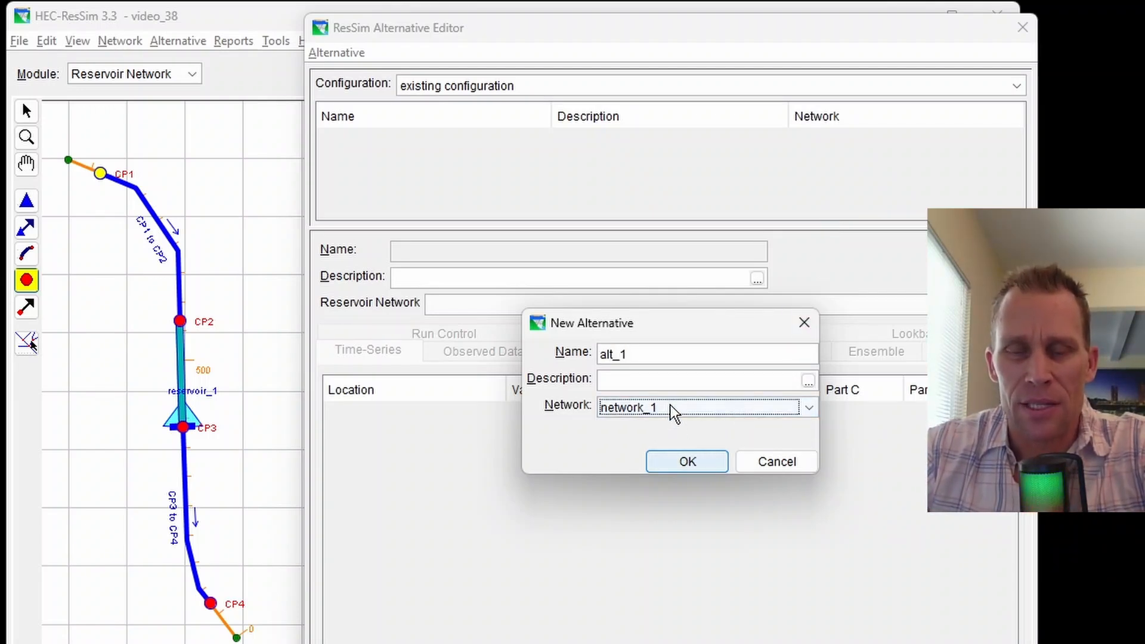
left_click(687, 462)
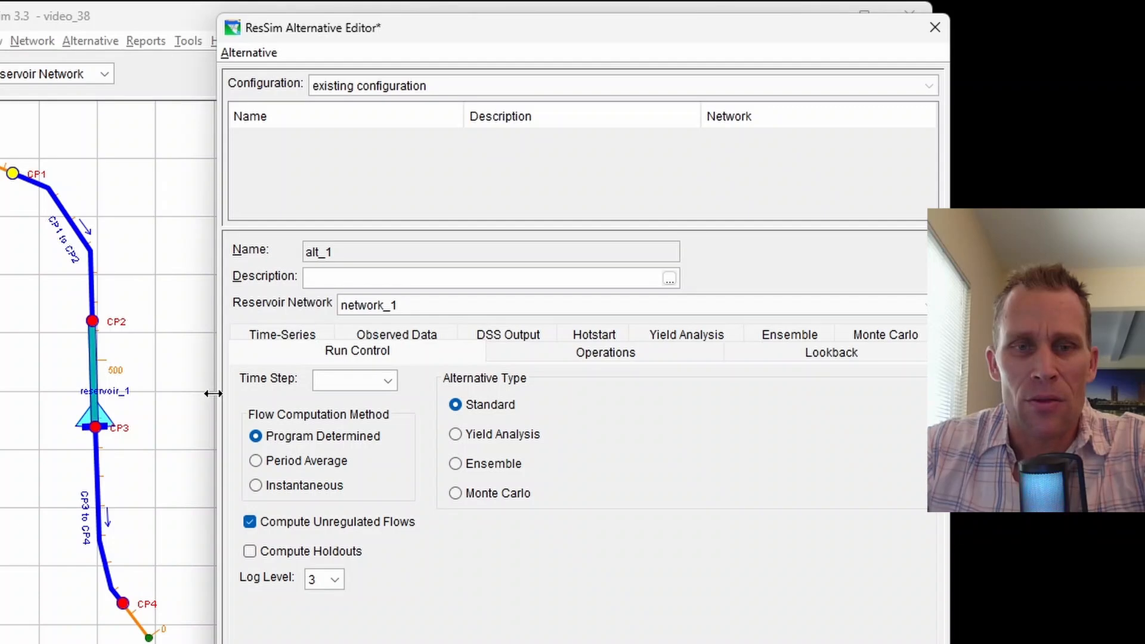
Set alt_1's run control time step to 1 Hour and its flow computation method to Instantaneous
left_click_drag(215, 391, 400, 443)
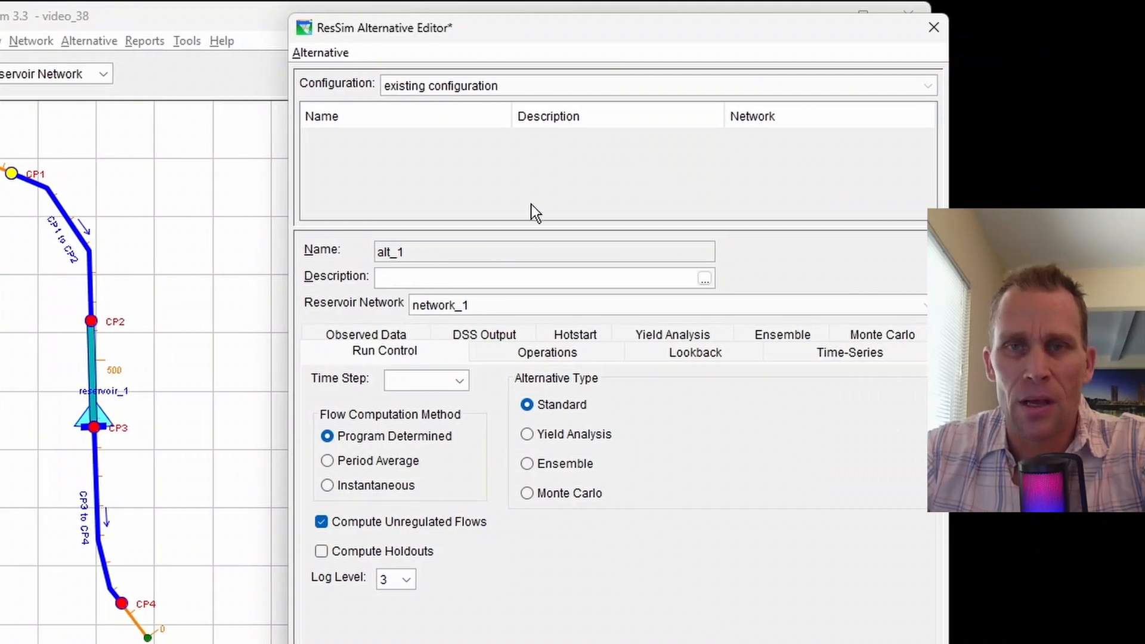
left_click_drag(609, 30, 566, 31)
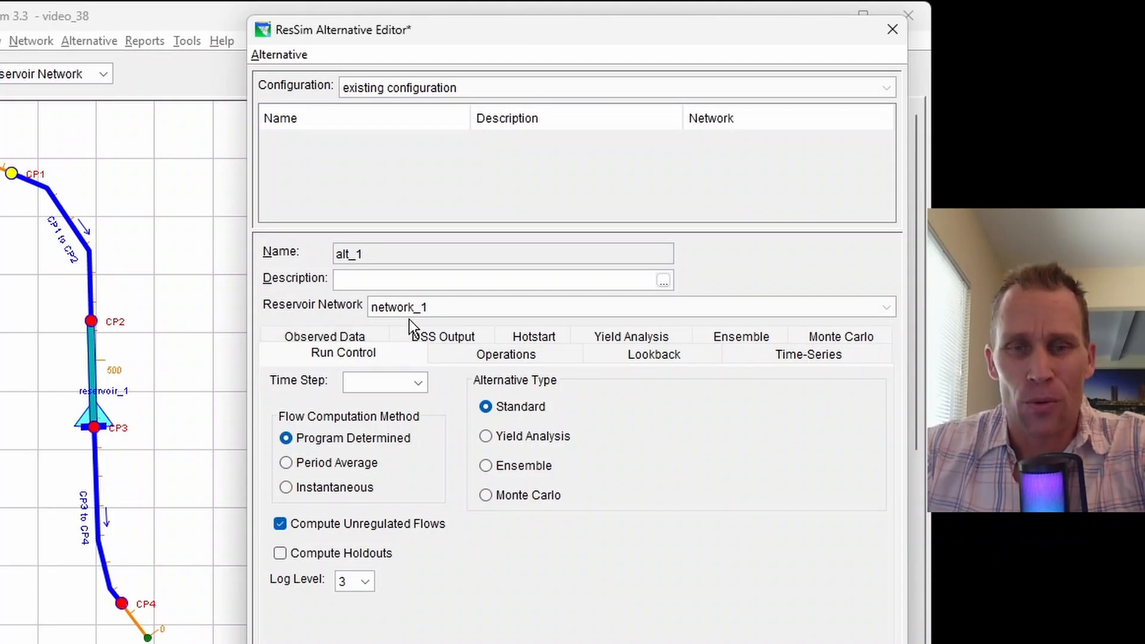
left_click(349, 353)
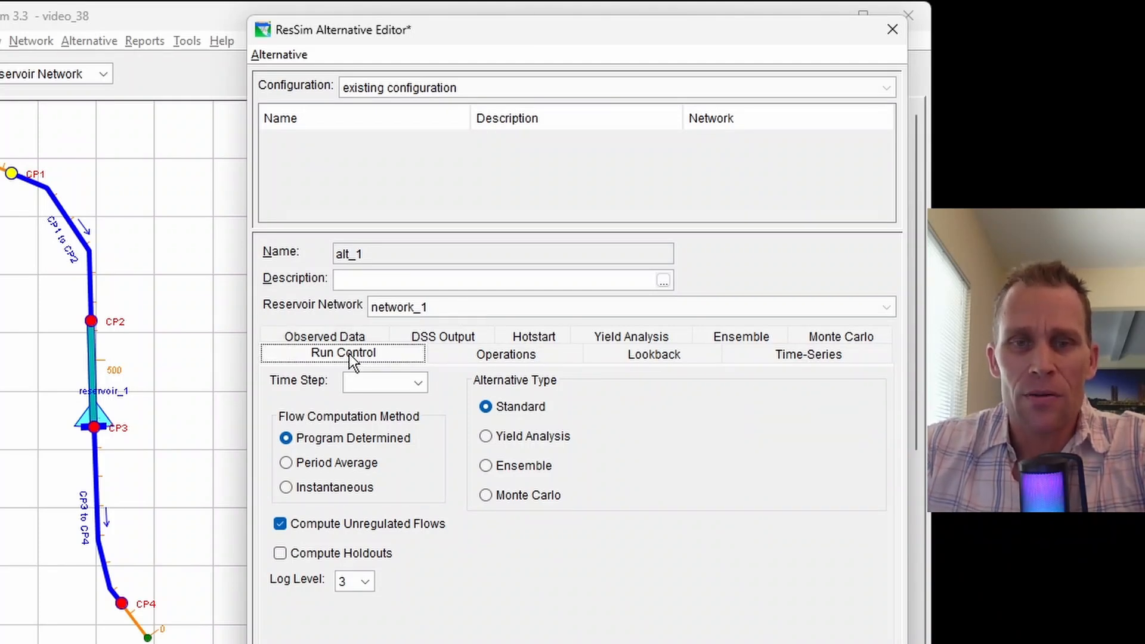
left_click(387, 385)
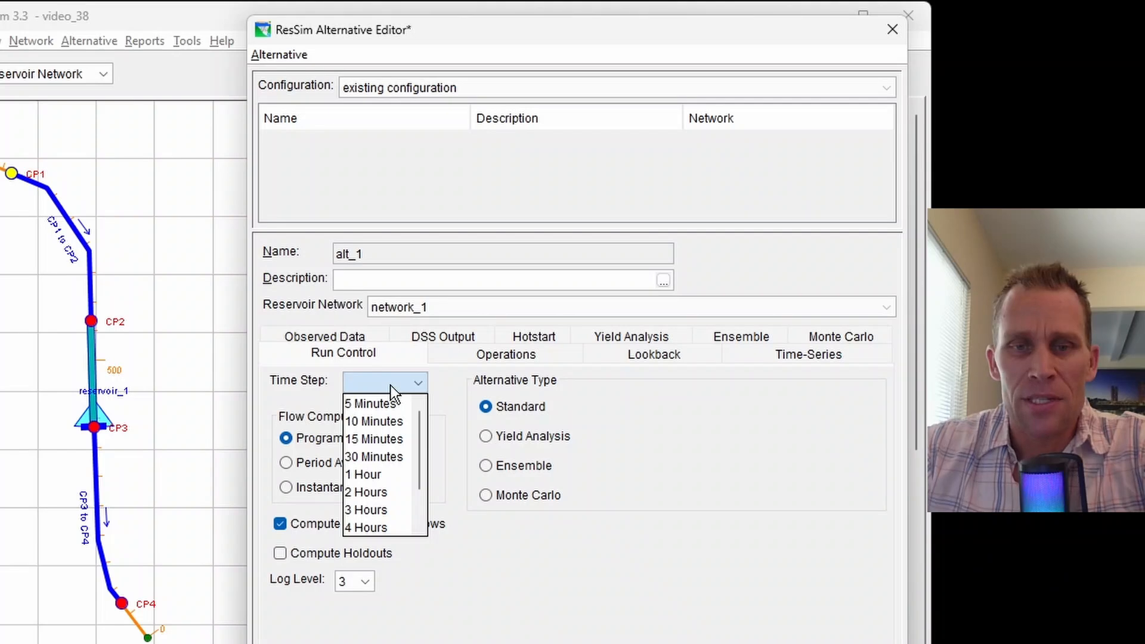
left_click(386, 472)
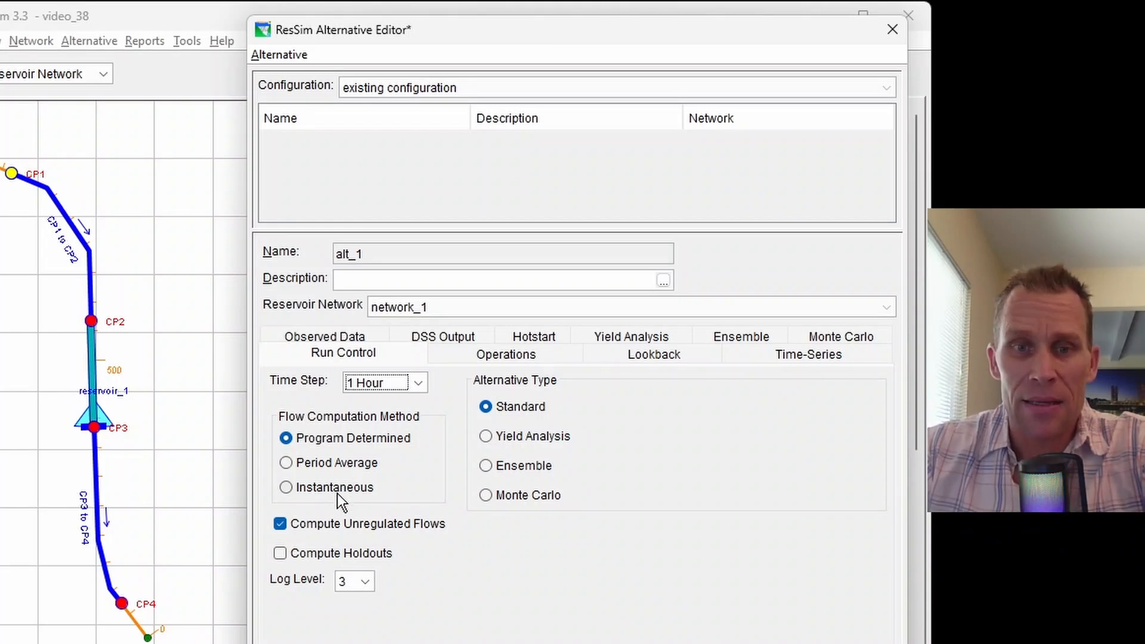
left_click(287, 487)
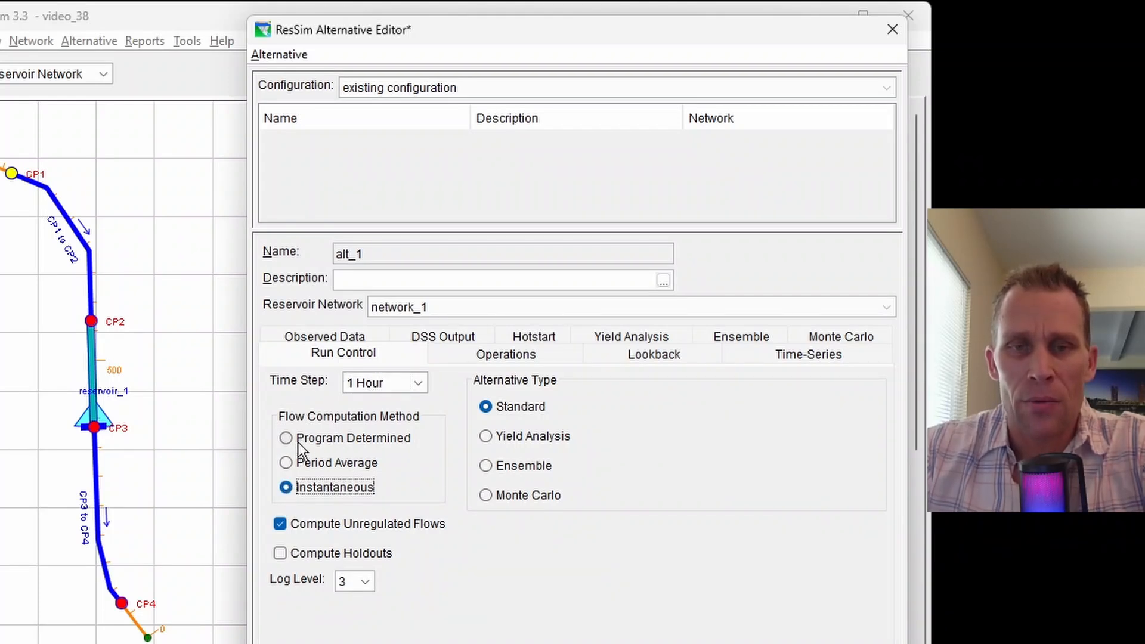
Disable the computation of unregulated flows for alt_1 and leave Compute Holdouts off
mouse_move(298, 442)
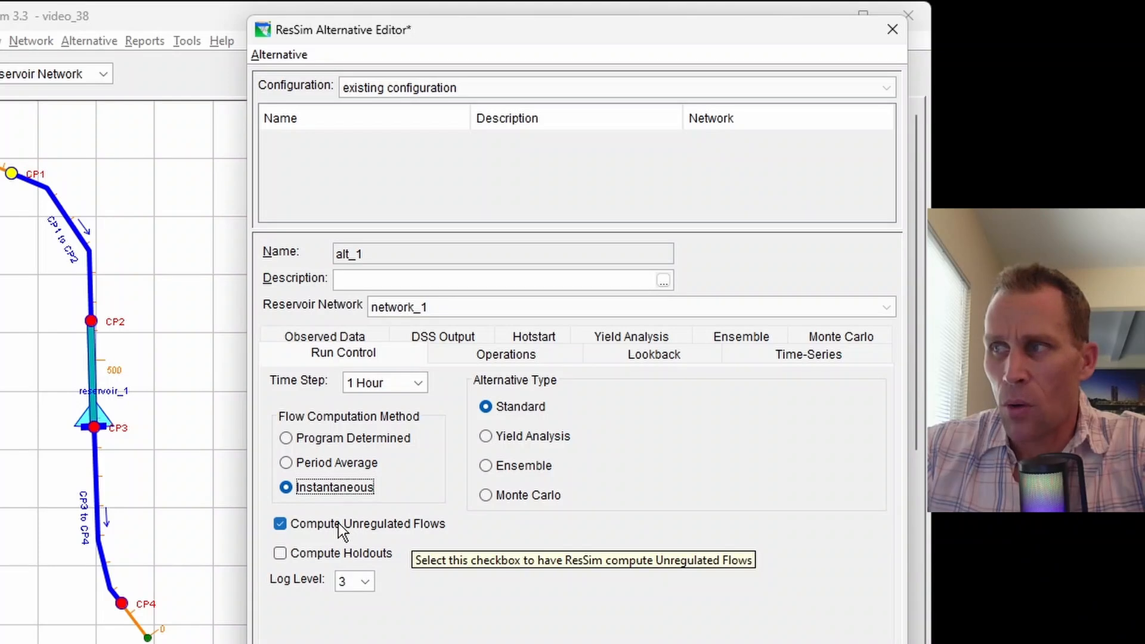
left_click(284, 526)
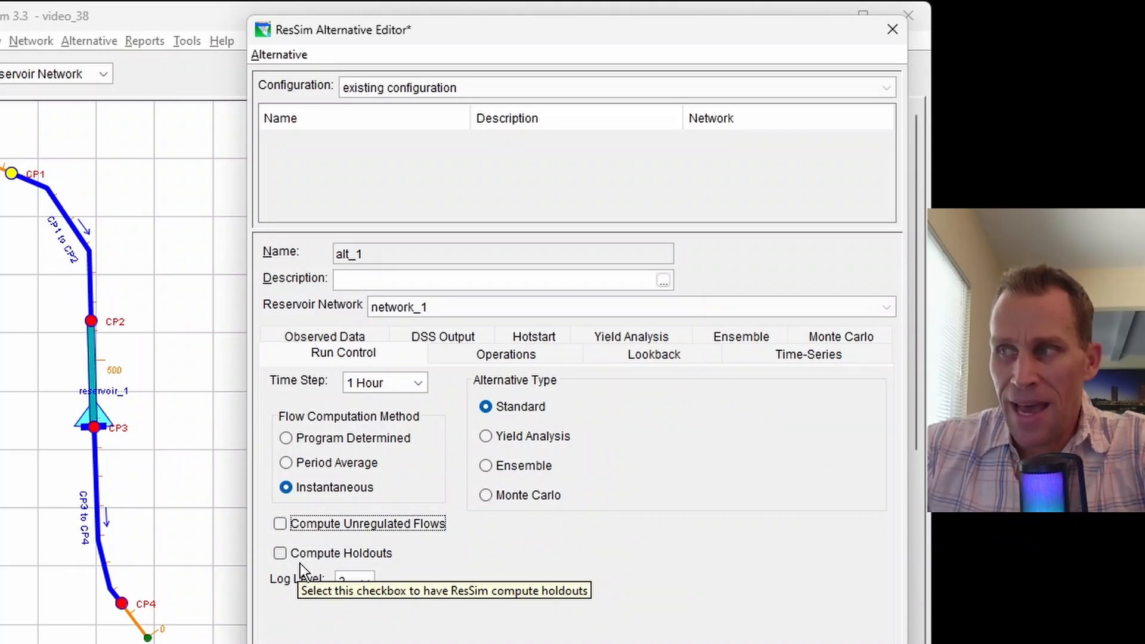
left_click(282, 556)
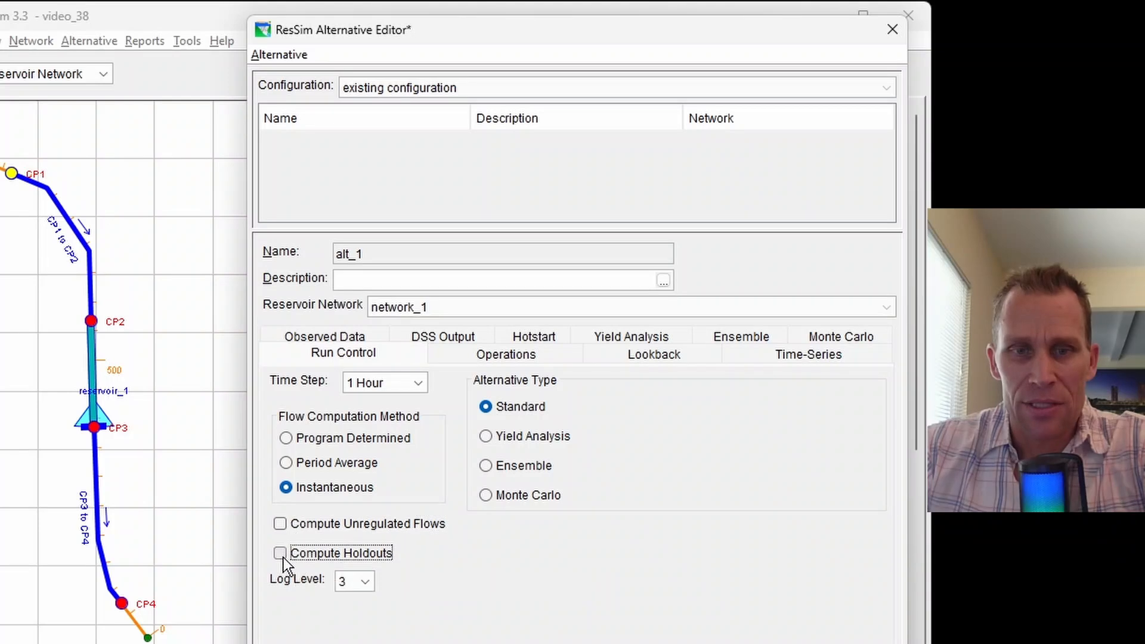
left_click(280, 553)
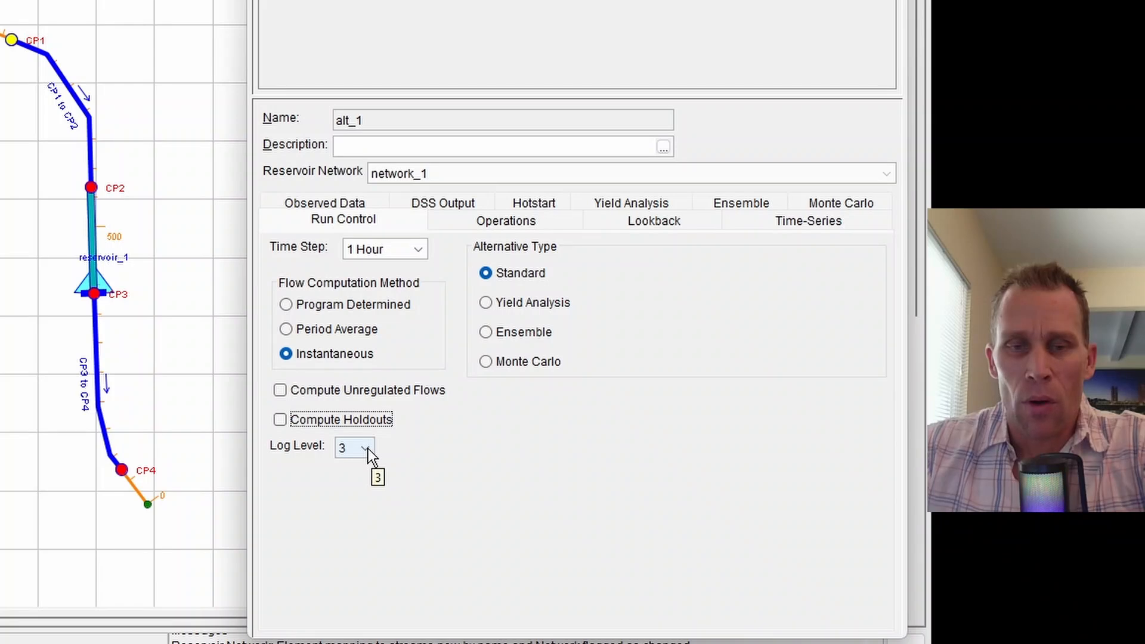
Keep the log level at 3 and the alternative type at Standard for alt_1
left_click(367, 449)
scroll(352, 476, "up", 1)
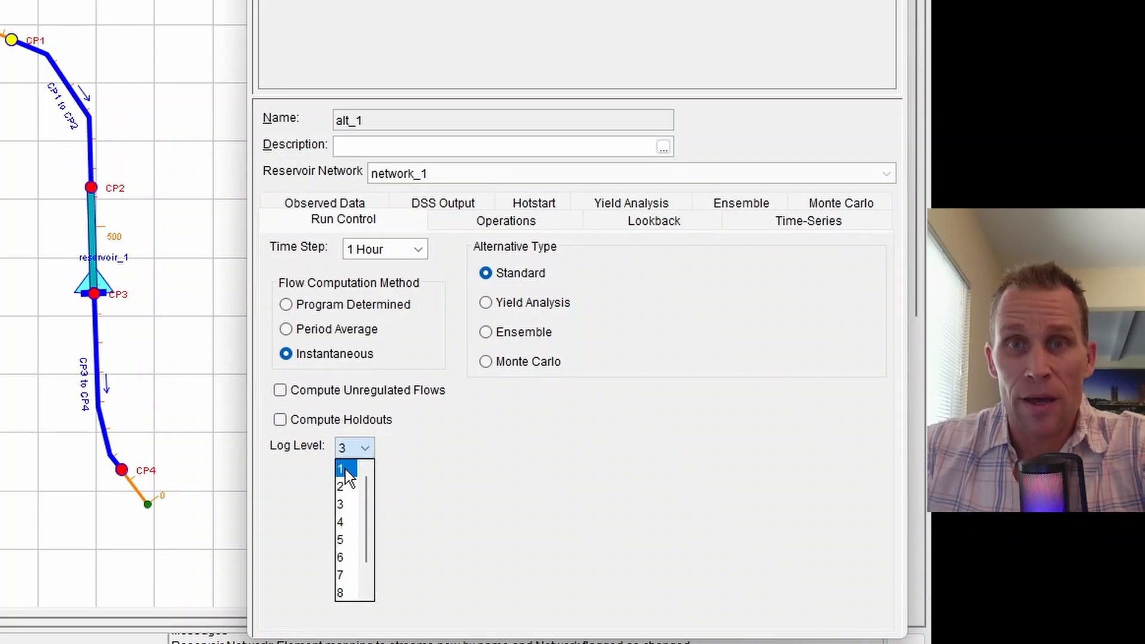
scroll(349, 537, "down", 1)
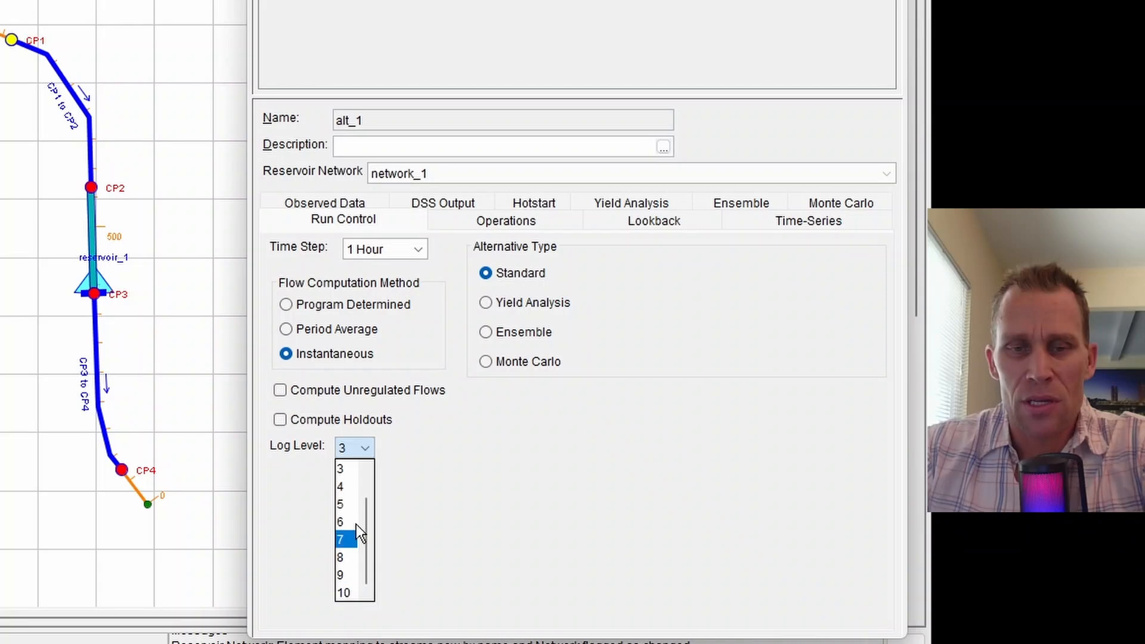
left_click(348, 470)
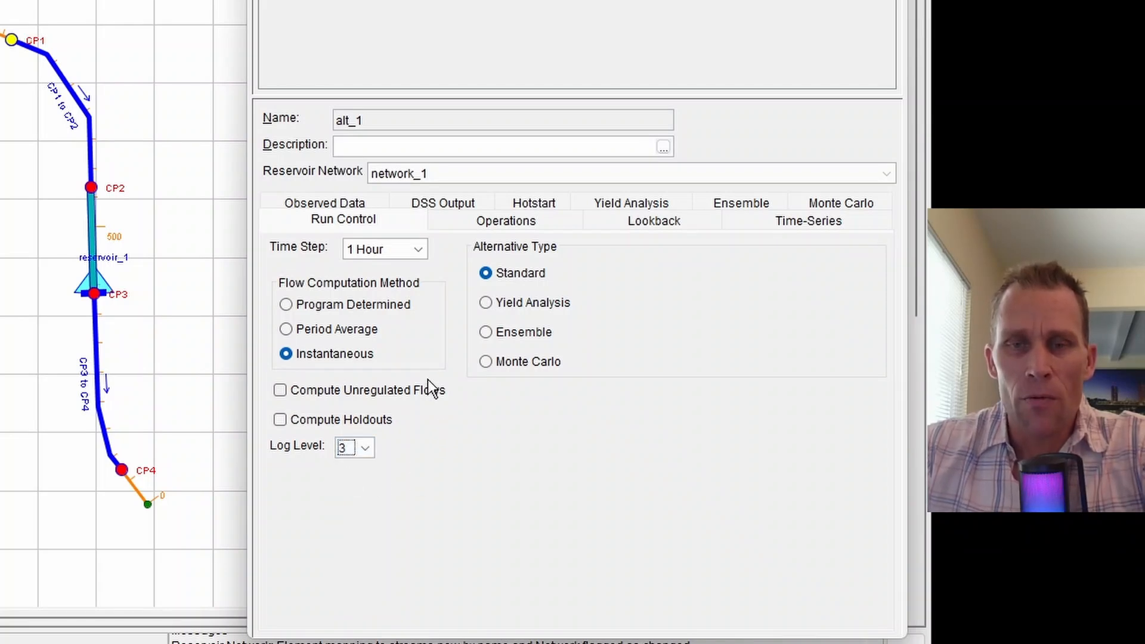
left_click(488, 269)
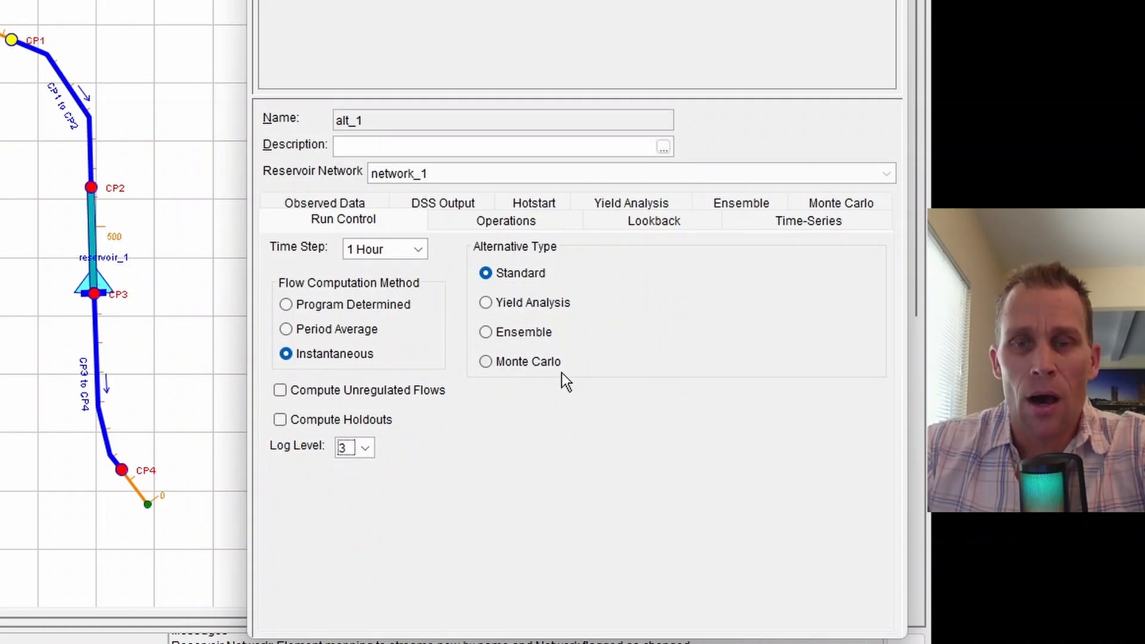
left_click(487, 274)
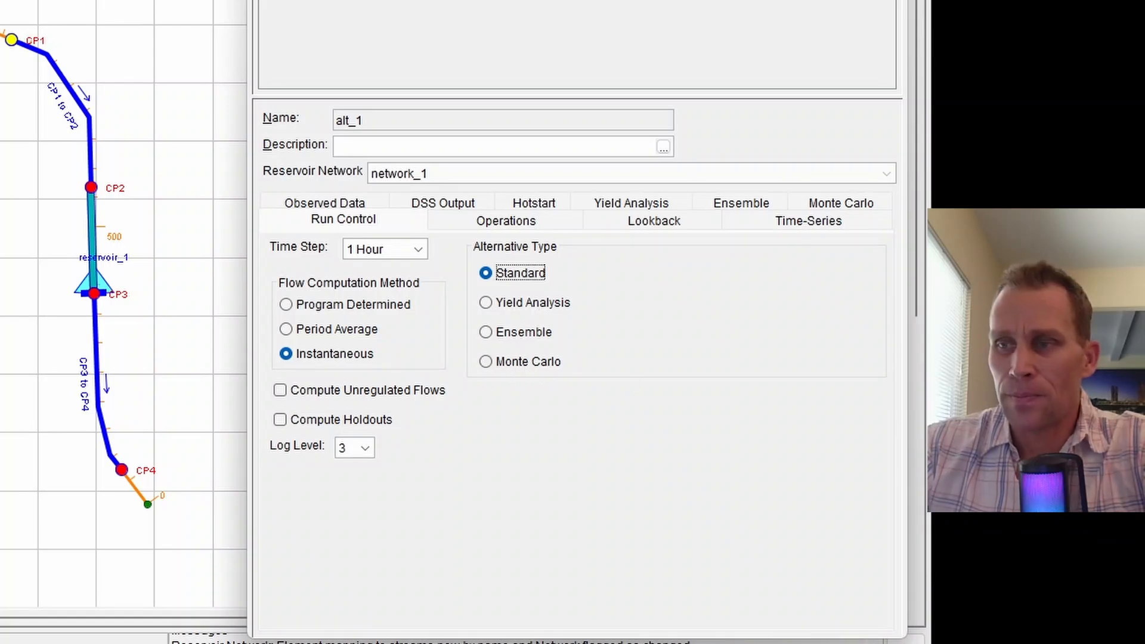
Assign operation_set_1 to reservoir_1 in the alternative's operations and leave the water account set blank
left_click(494, 222)
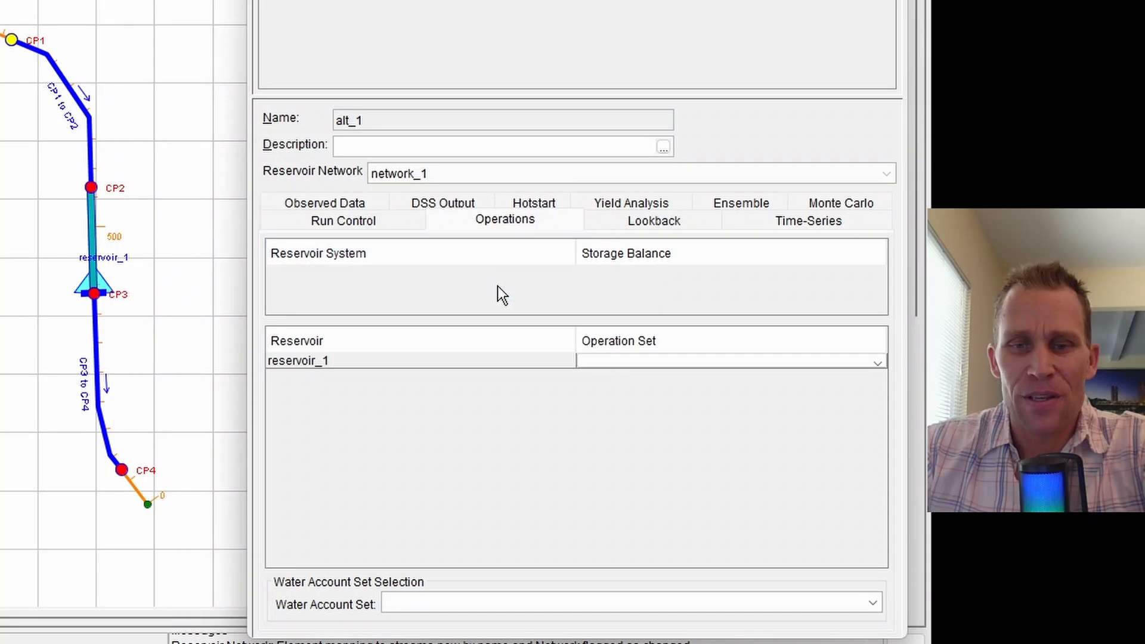
left_click(630, 361)
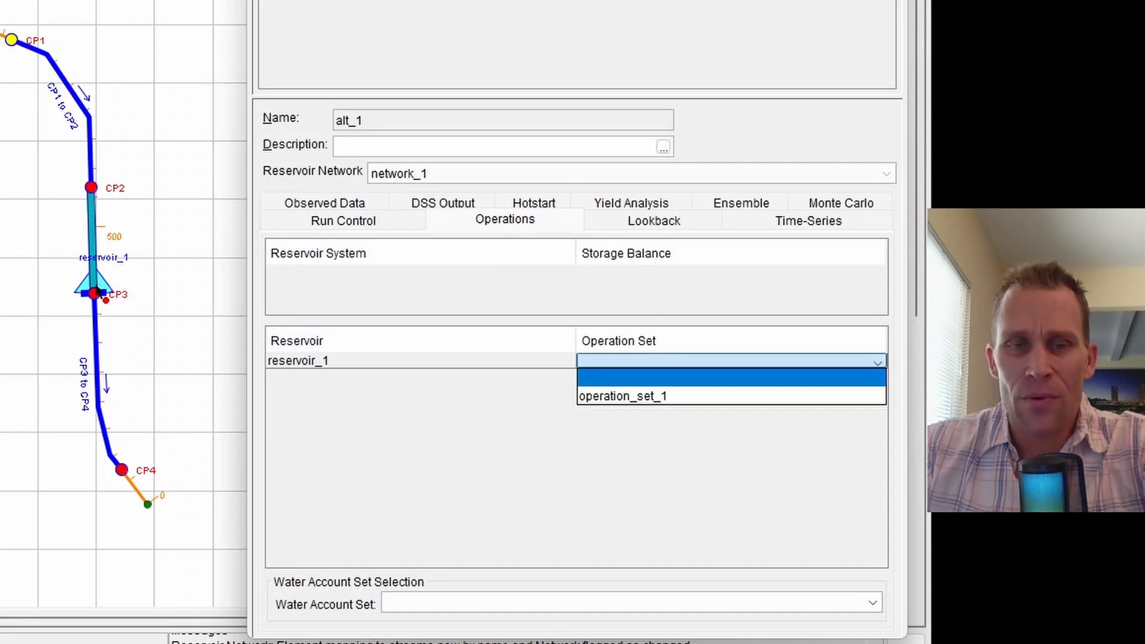
left_click(620, 397)
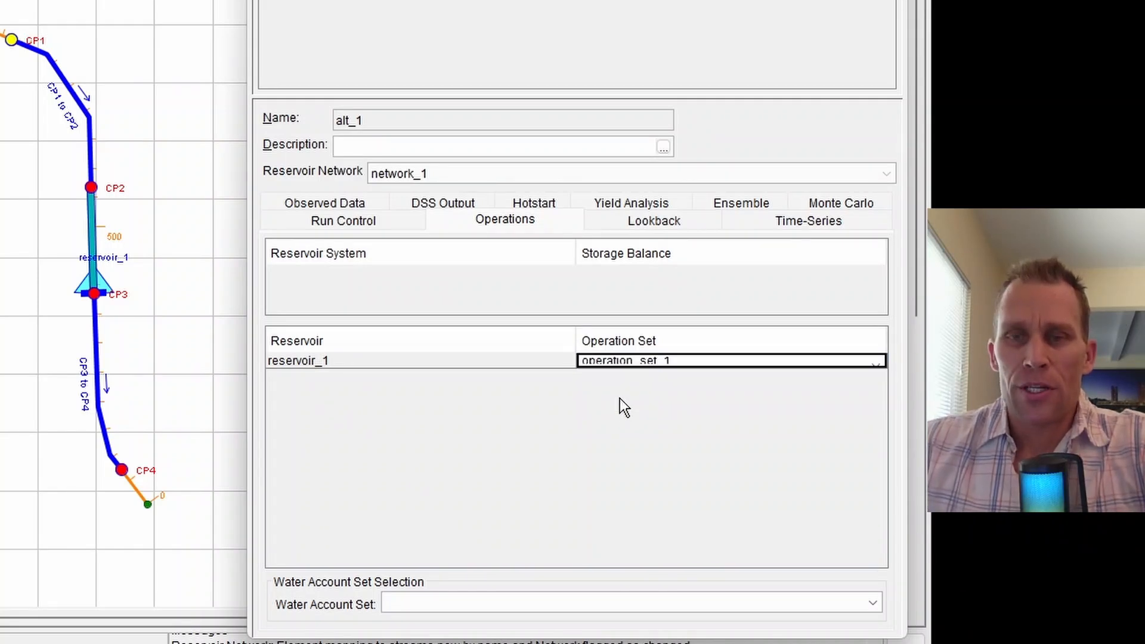
left_click(620, 366)
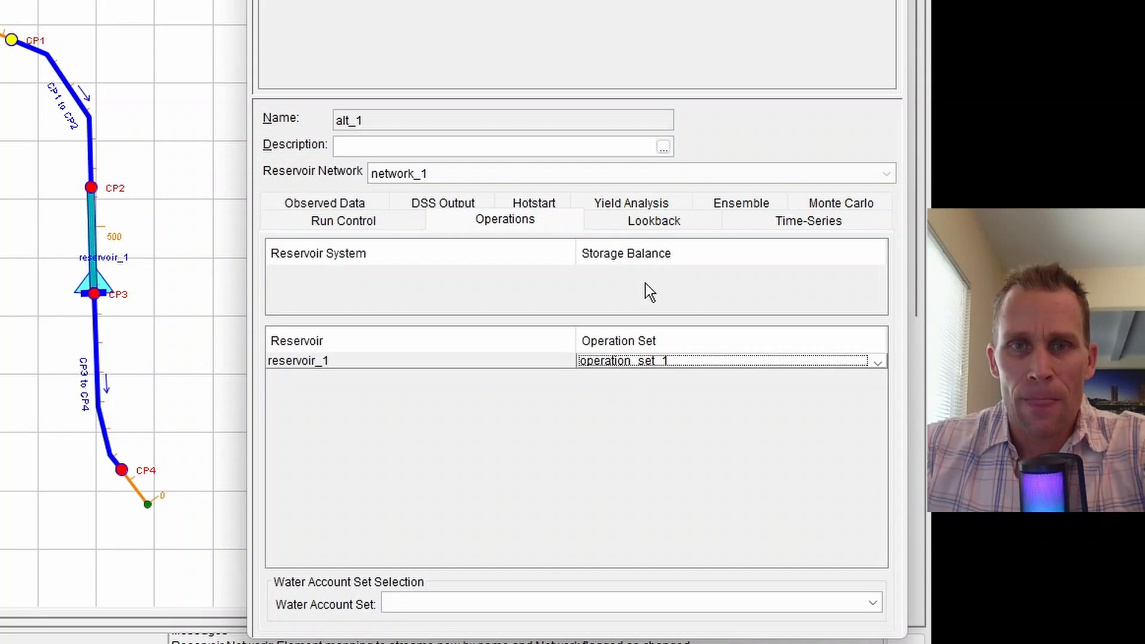
left_click(639, 360)
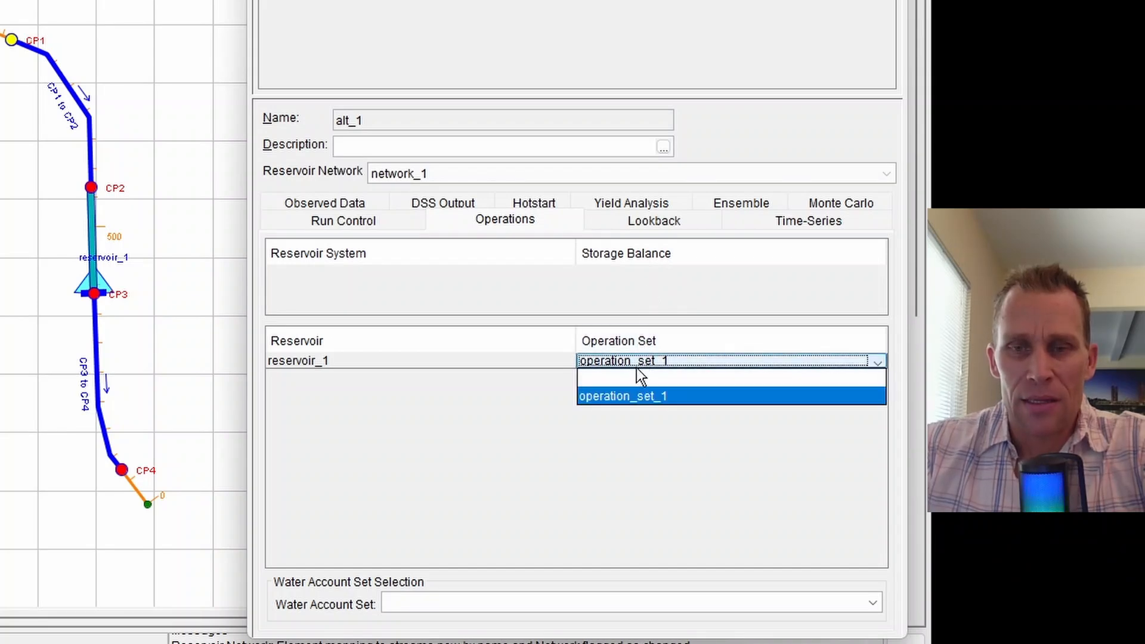
left_click(639, 395)
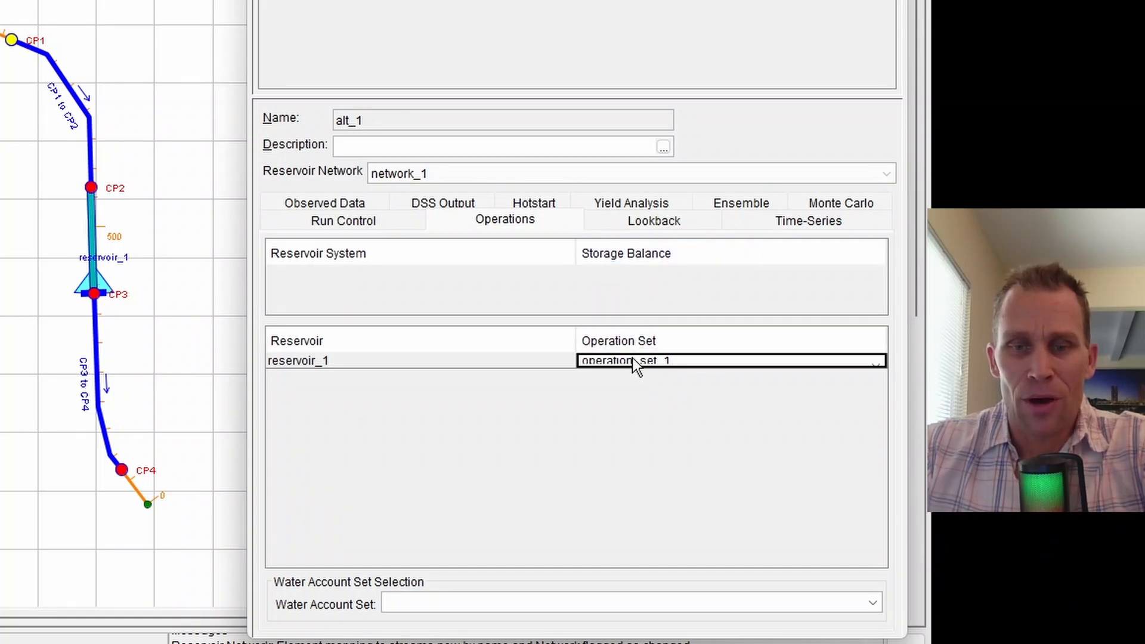
left_click(442, 605)
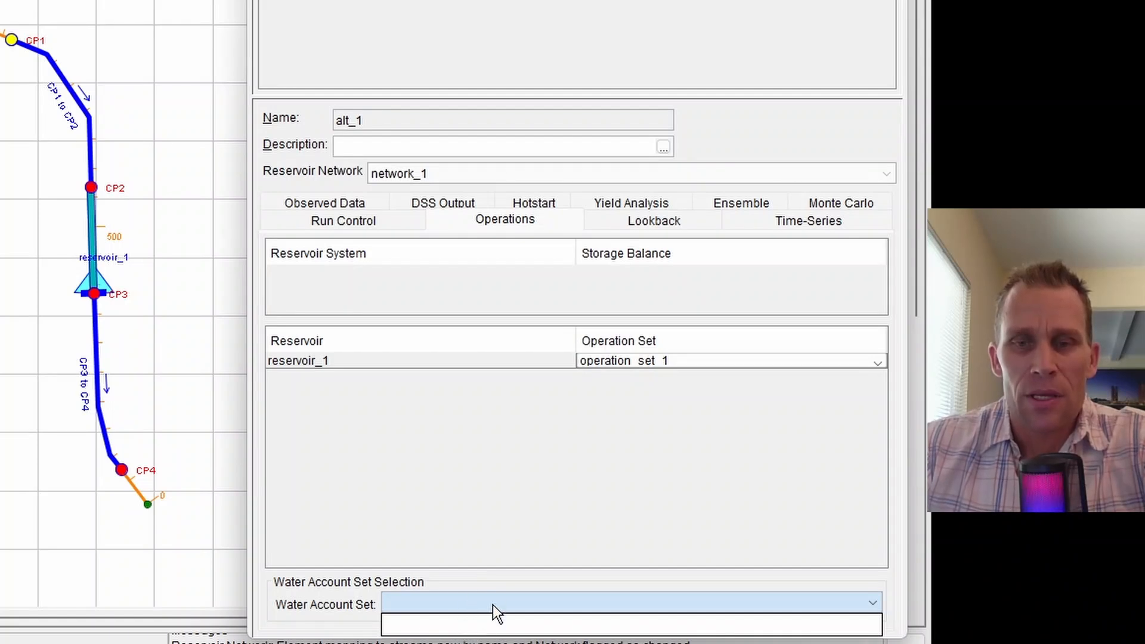
left_click(510, 474)
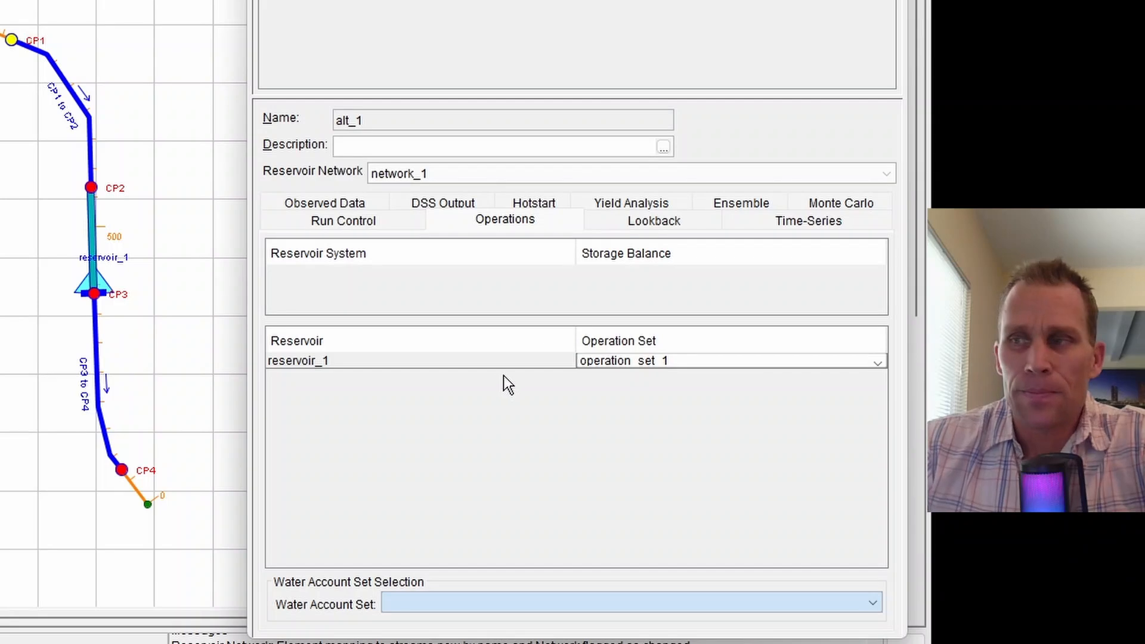
Set the constant lookback elevation of reservoir_1-Pool to a default value of 1400
left_click(640, 226)
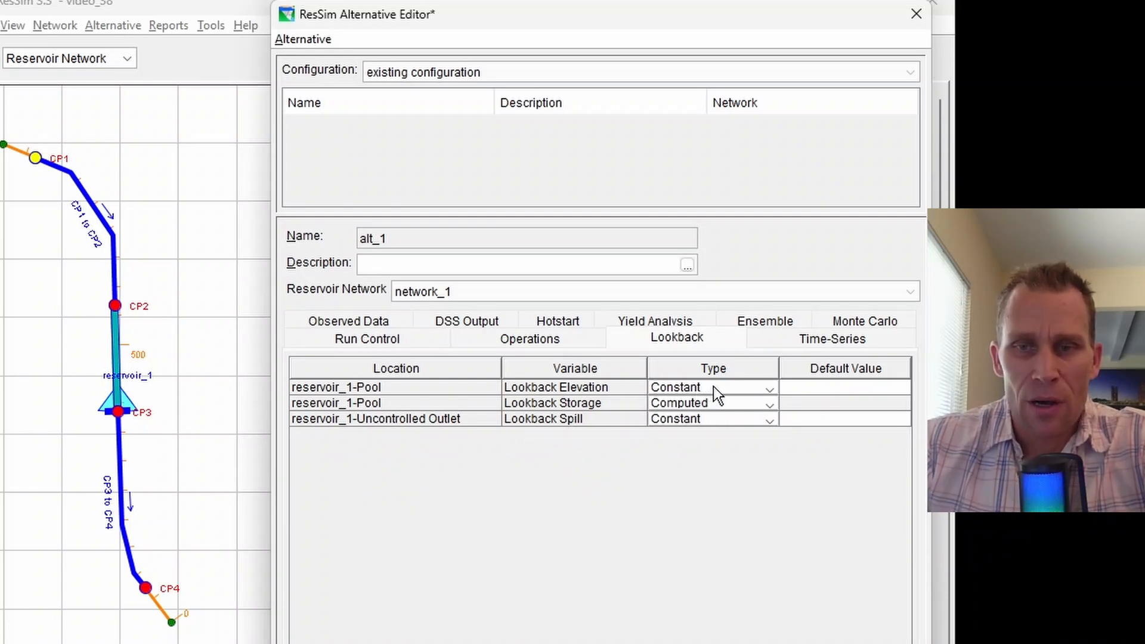
left_click(820, 387)
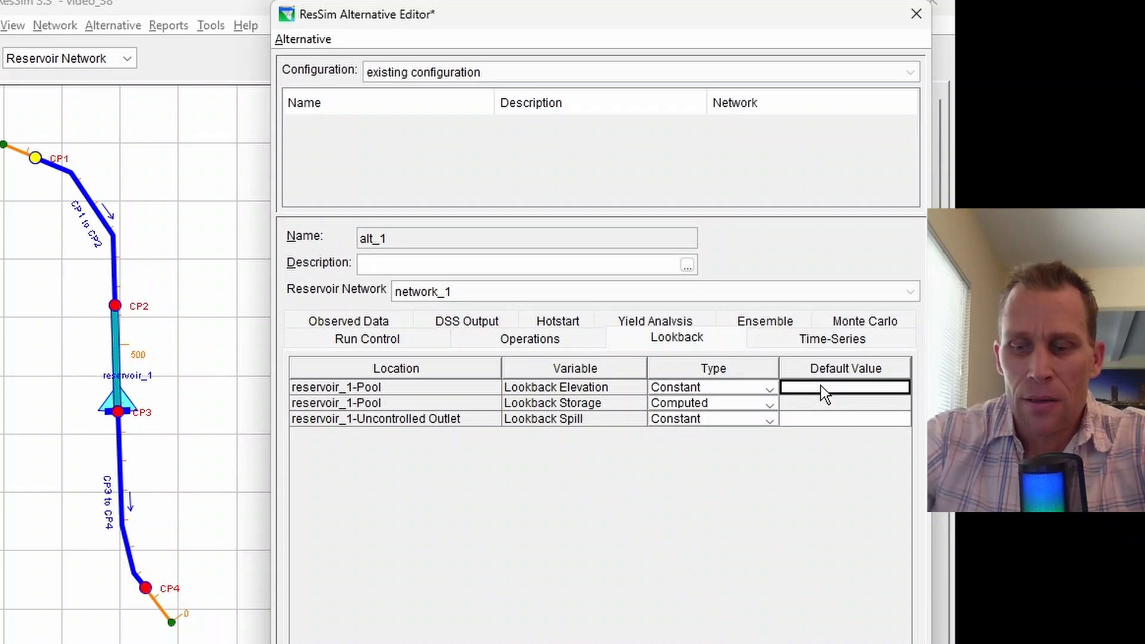
type("1400")
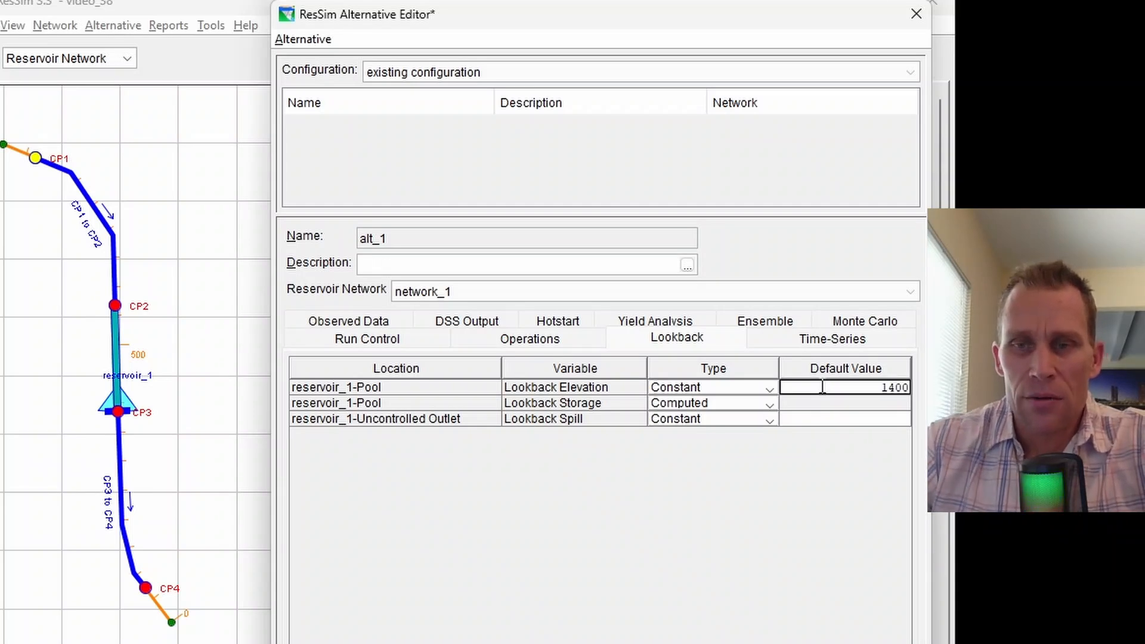
Set the lookback spill default of reservoir_1-Uncontrolled Outlet to 0, save alt_1 and close the alternative editor
left_click(842, 421)
type("0")
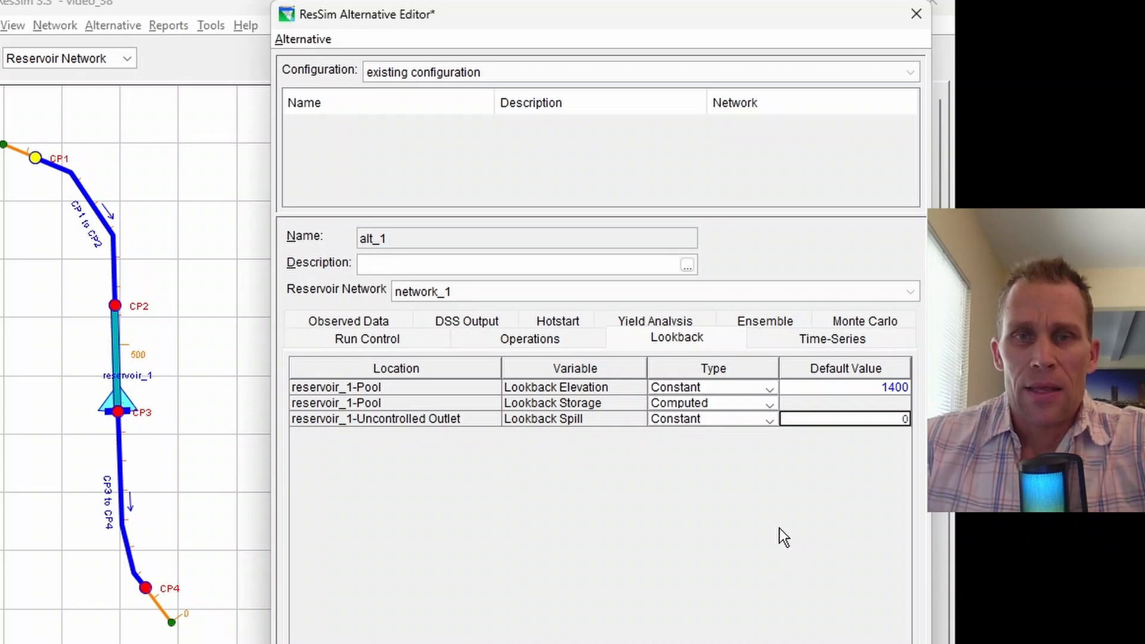
left_click(303, 43)
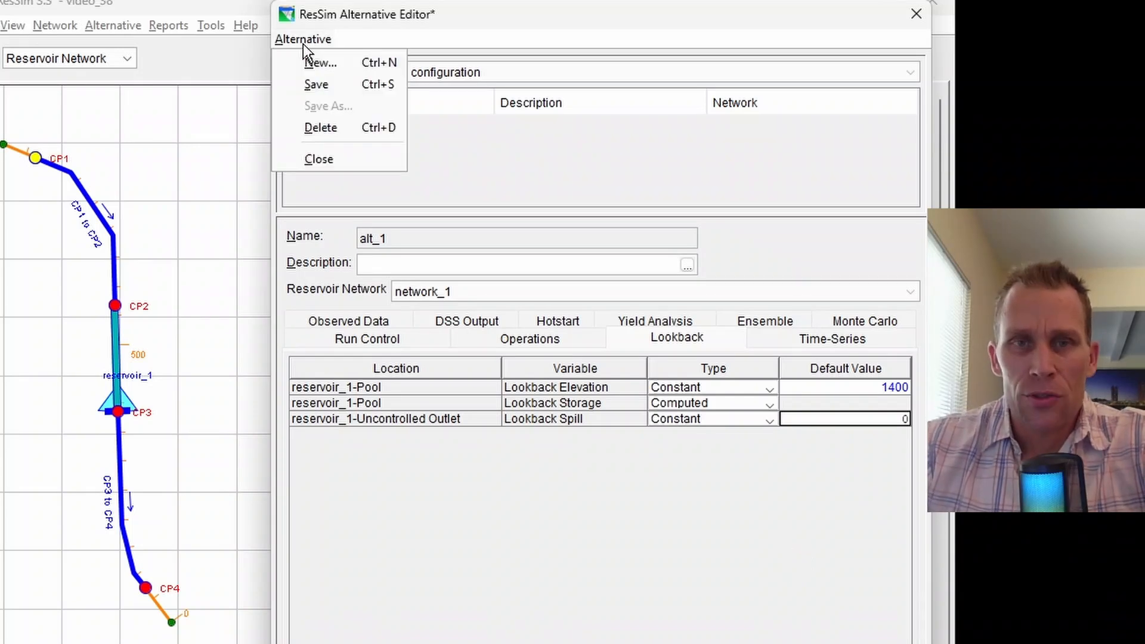
left_click(321, 80)
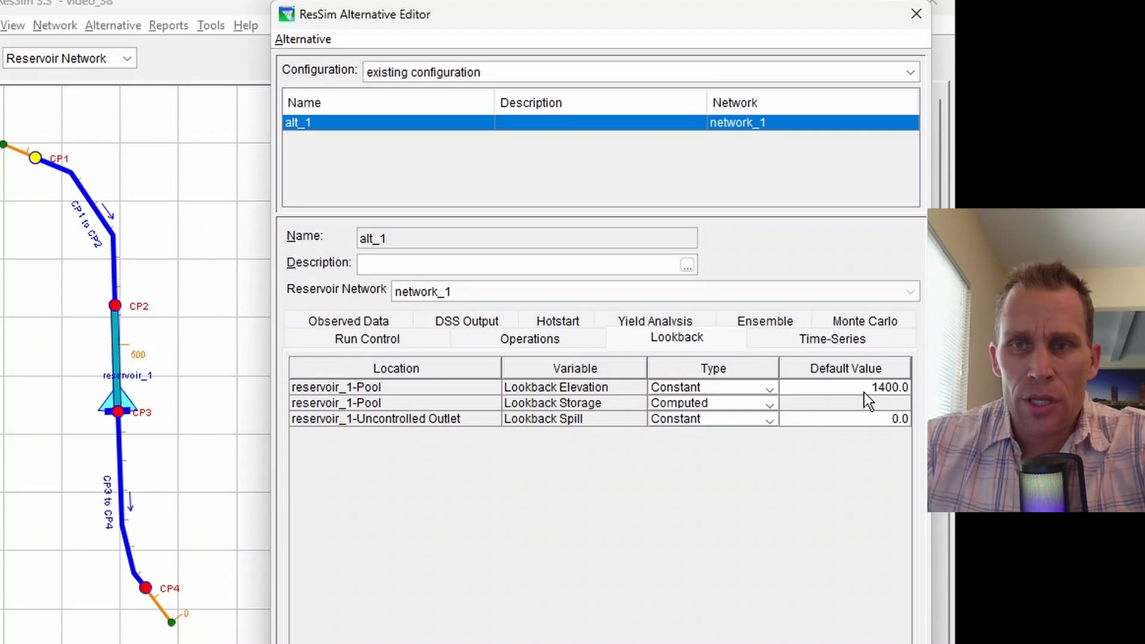
left_click(916, 14)
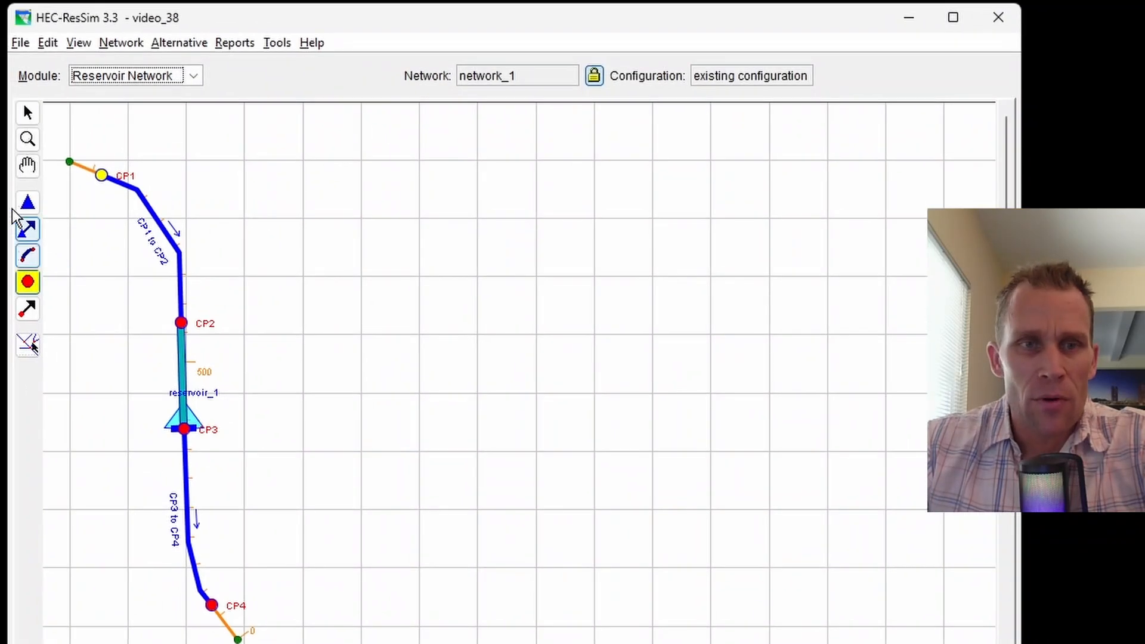
Examine the pool's elevation range and the uncontrolled outlet's elevation and outflow table in the properties of reservoir_1
right_click(206, 418)
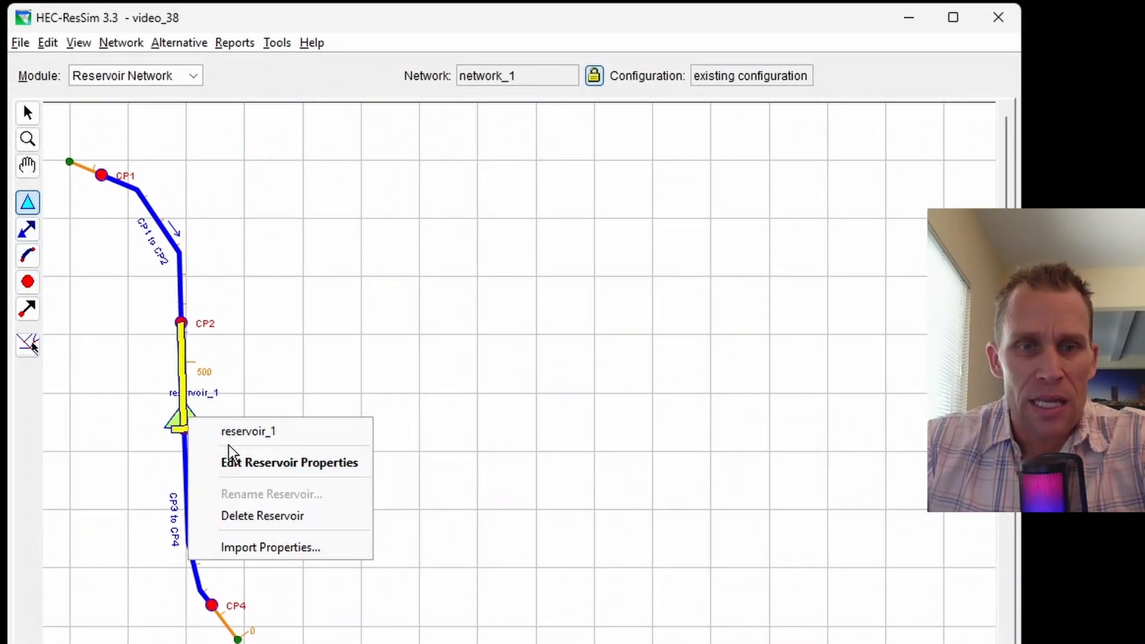
left_click(239, 477)
left_click_drag(460, 89, 568, 76)
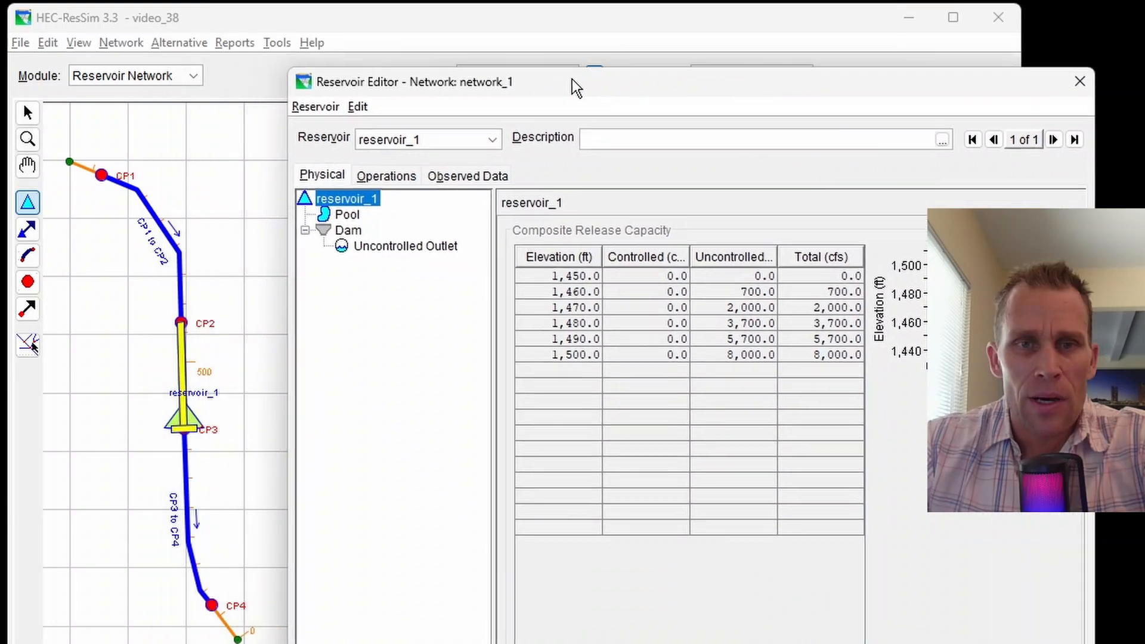
left_click(348, 216)
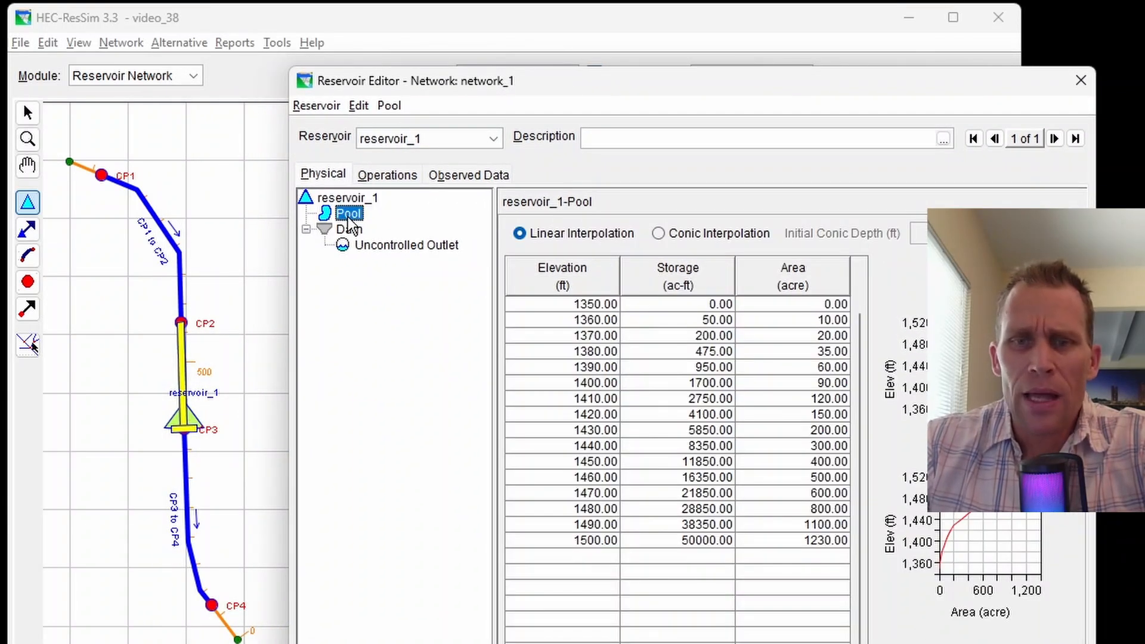
left_click(586, 306)
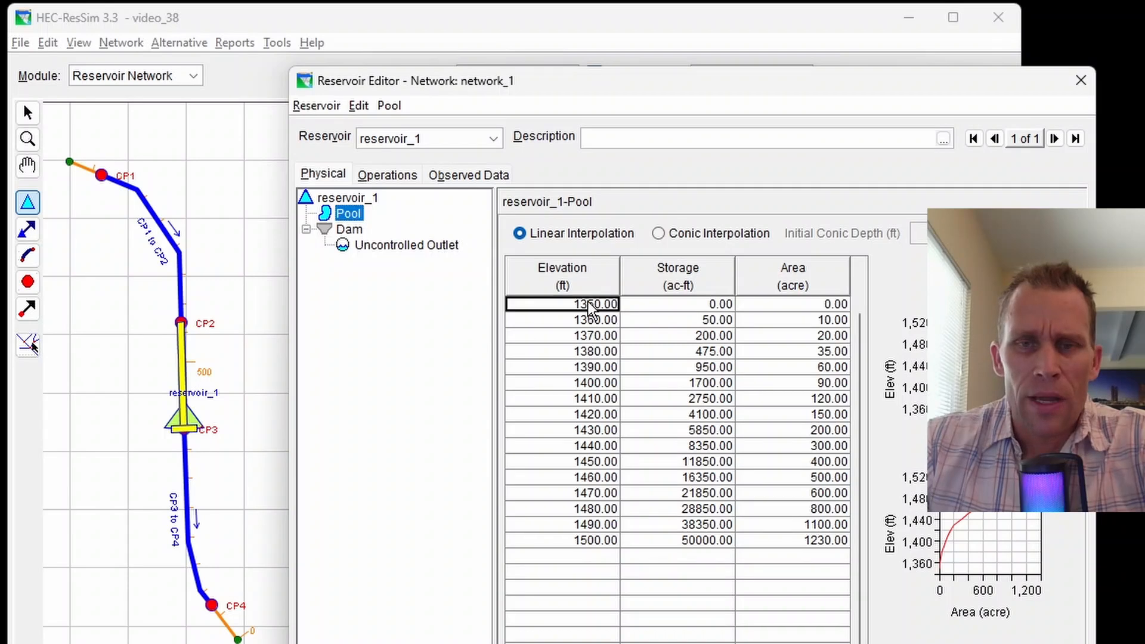
left_click(589, 542)
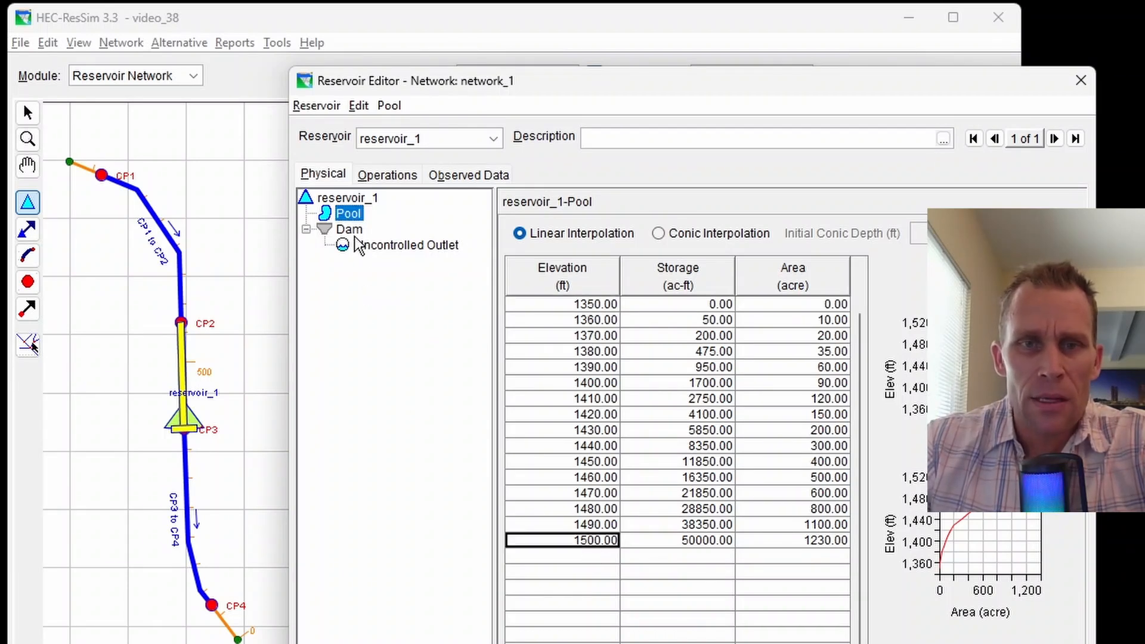
left_click(390, 246)
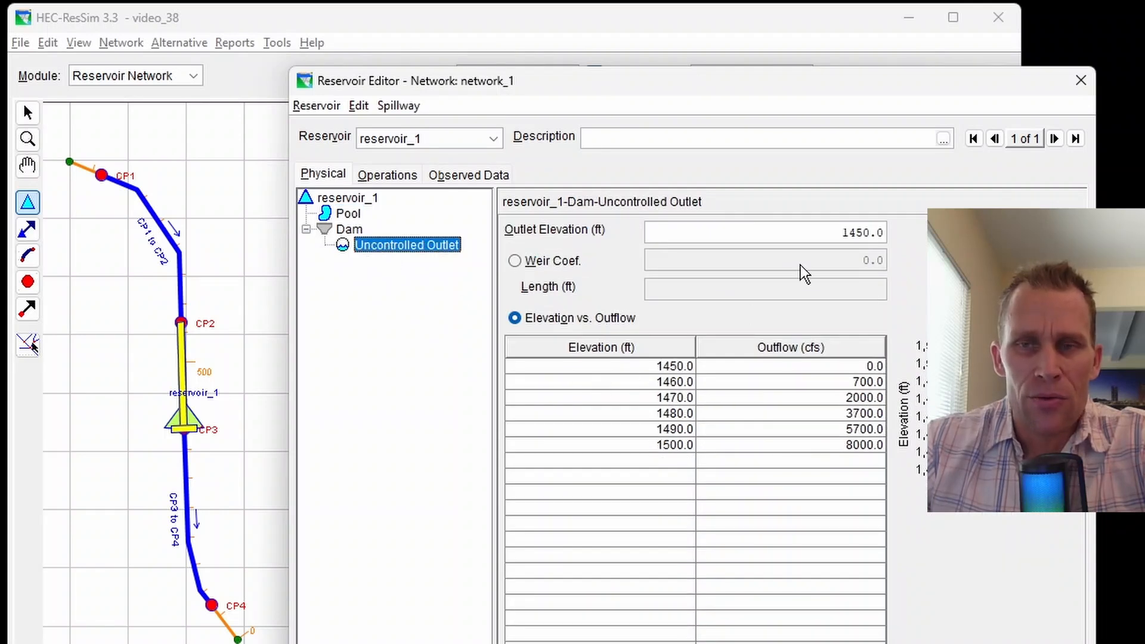
left_click(841, 232)
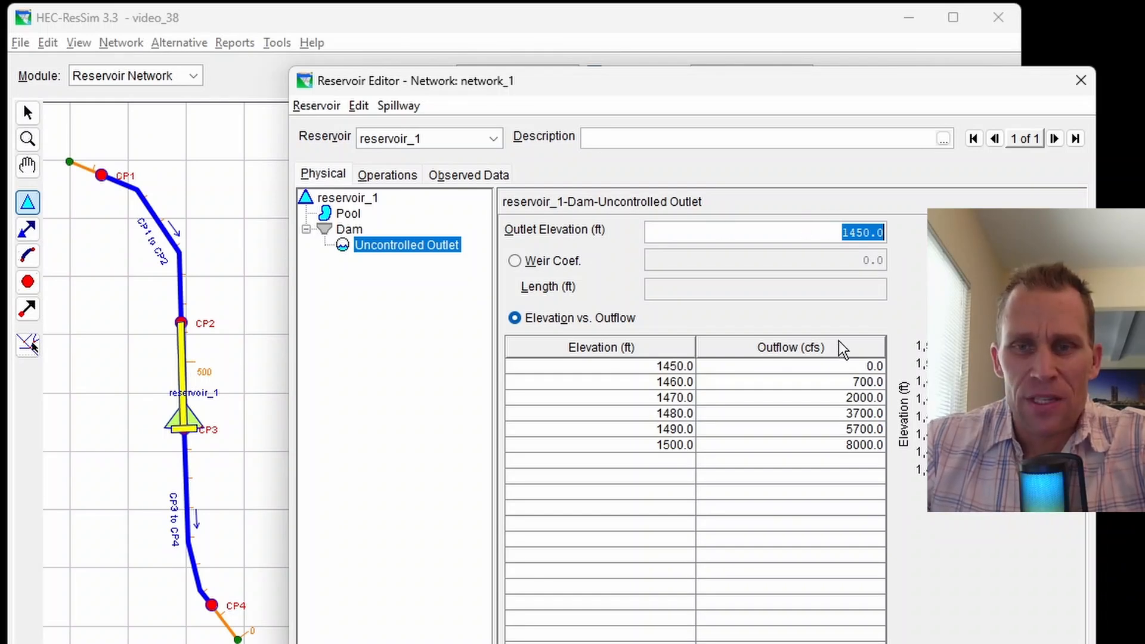
left_click(652, 369)
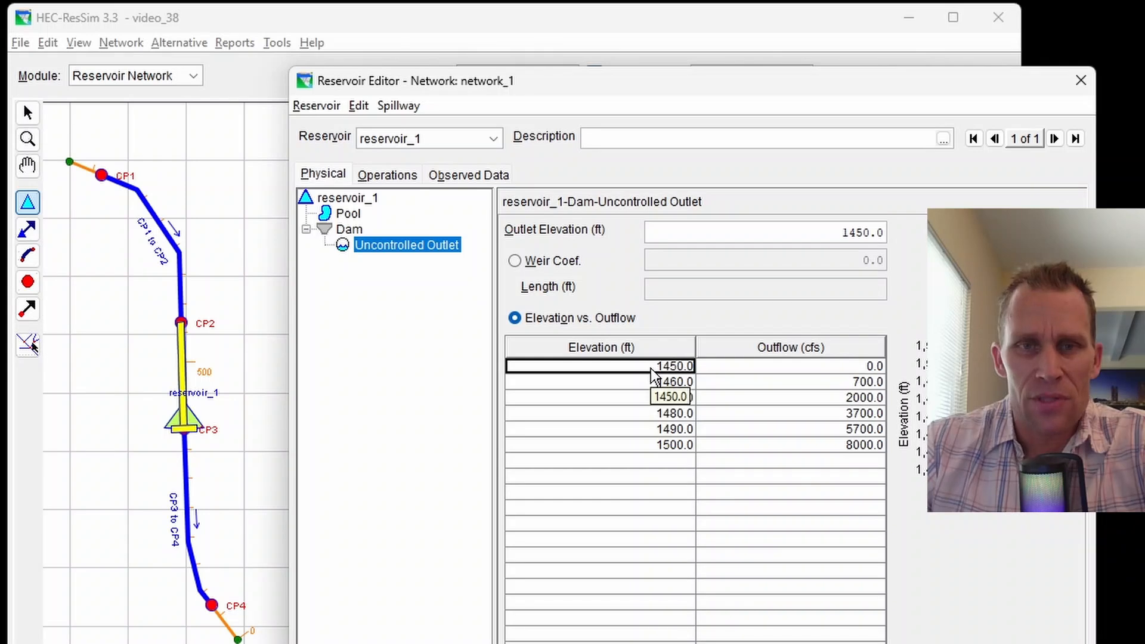
left_click(1080, 80)
Reopen alt_1, switch the lookback elevation type of reservoir_1-Pool to Time-Series, save, and check the alternative's time-series list
left_click(179, 43)
left_click(192, 62)
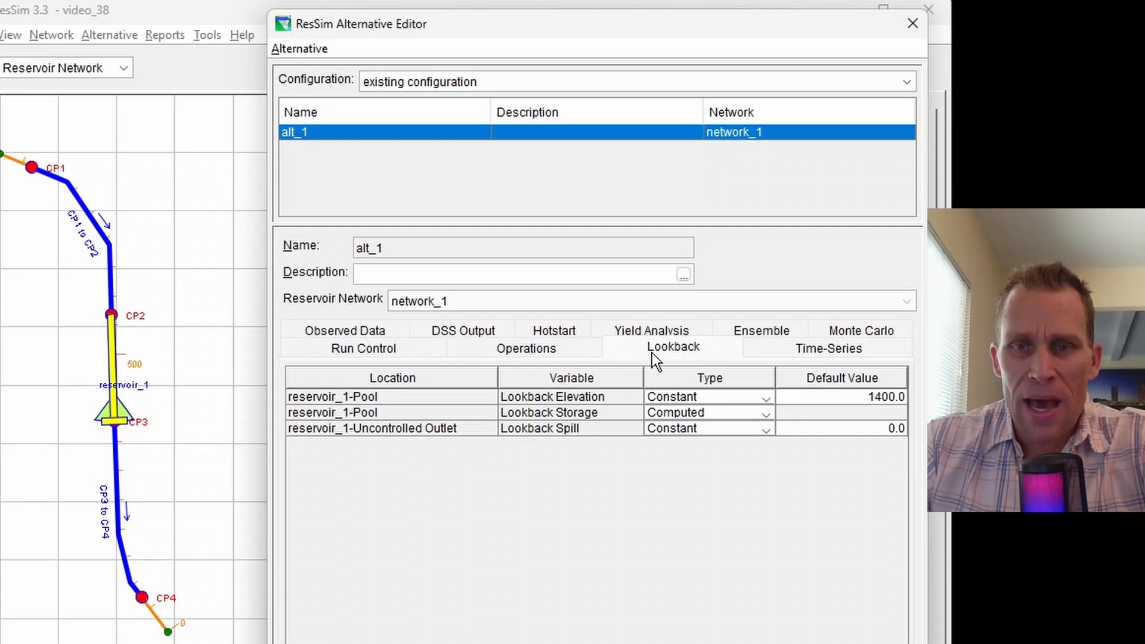
left_click(653, 353)
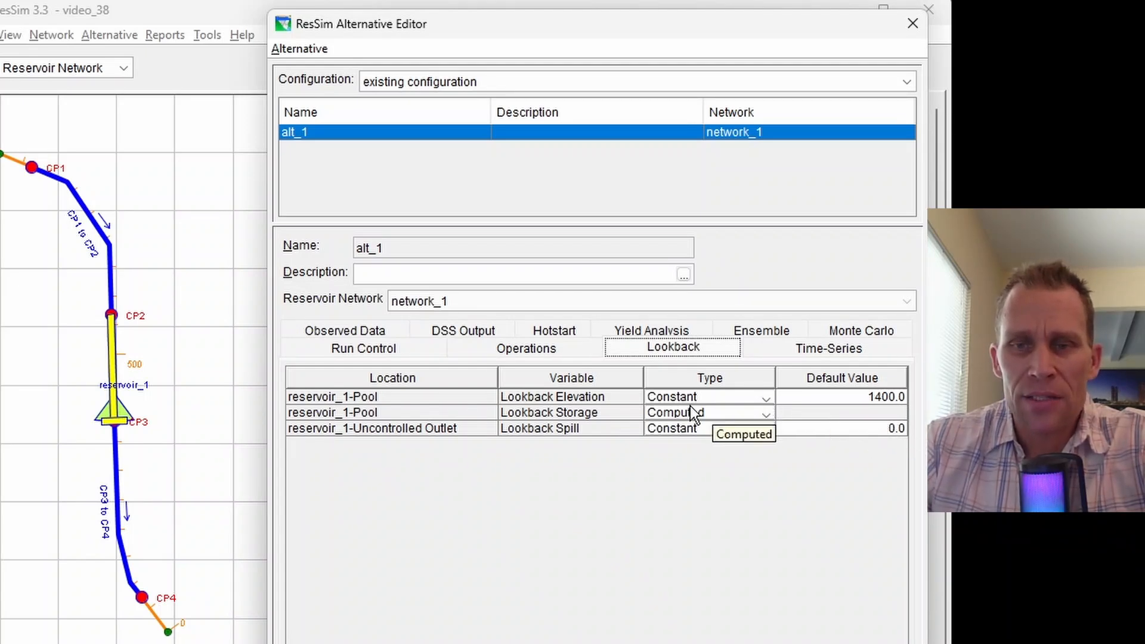
left_click(765, 398)
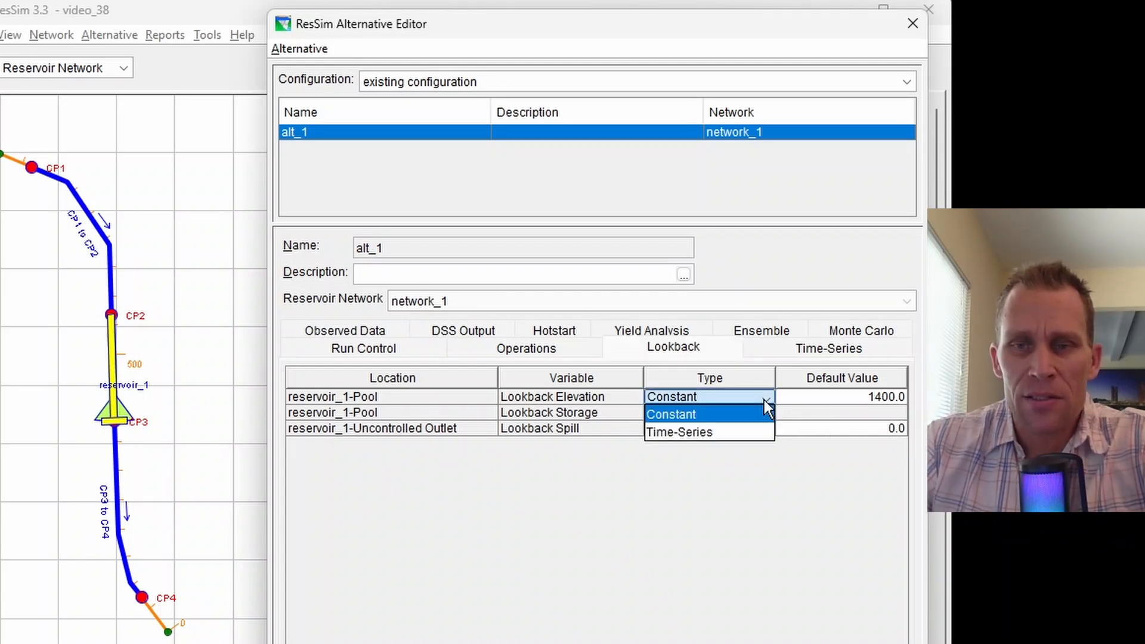
left_click(736, 433)
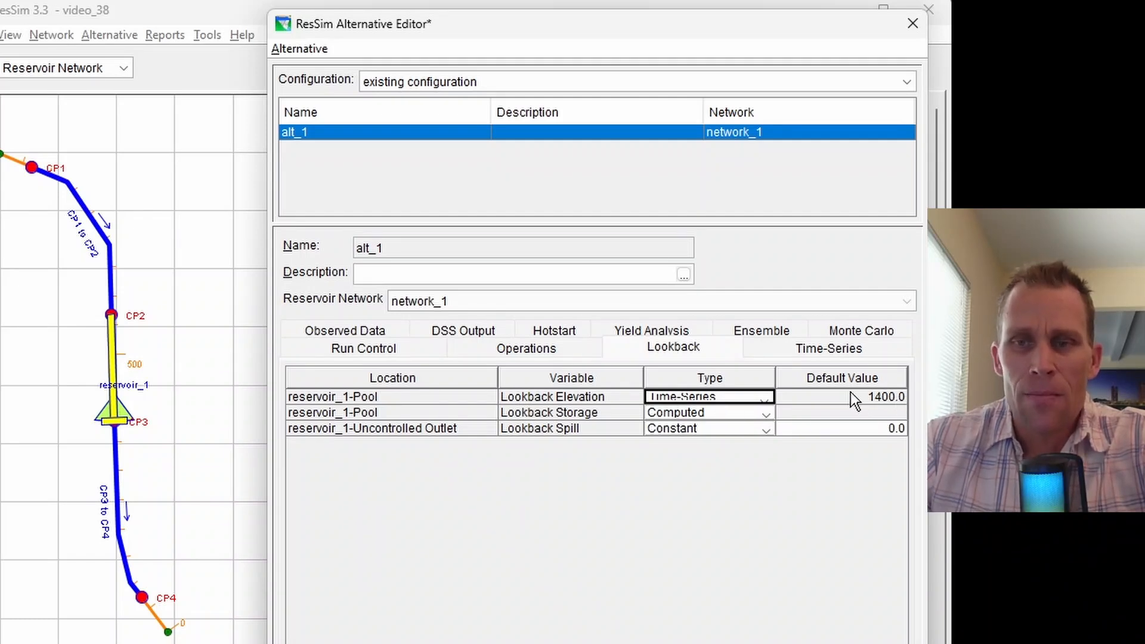
left_click(808, 351)
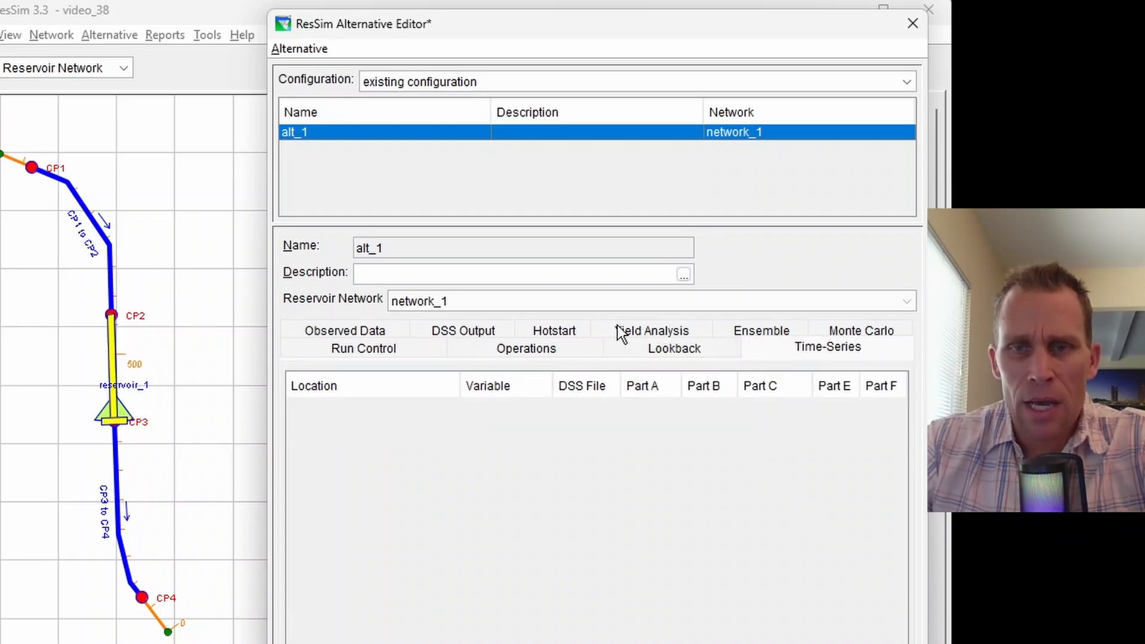
left_click(661, 351)
left_click(283, 54)
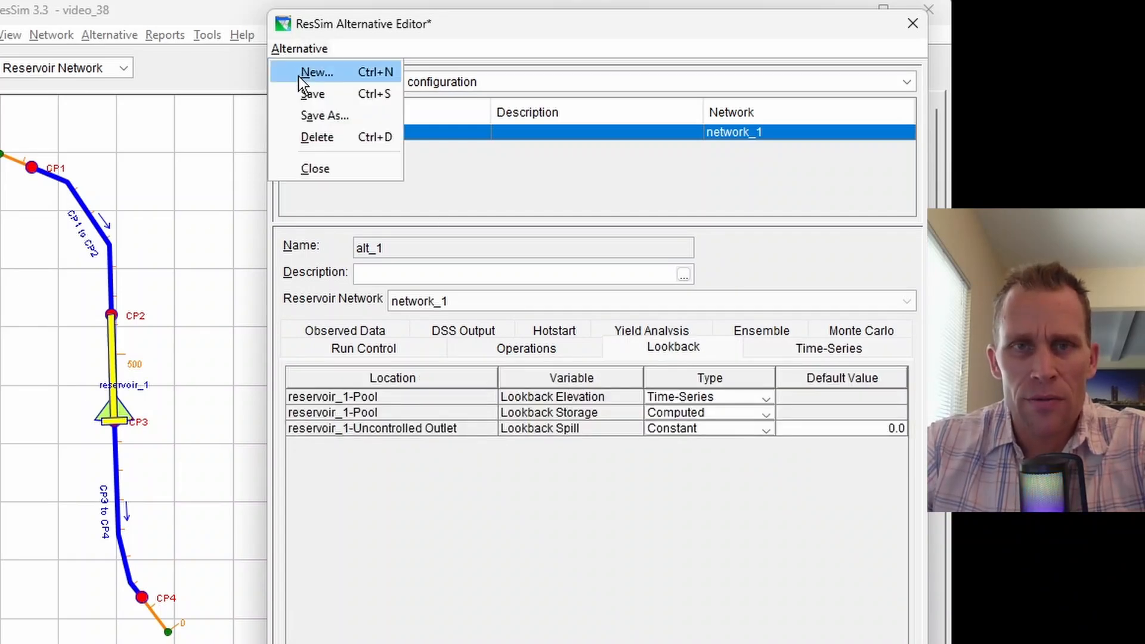
left_click(313, 95)
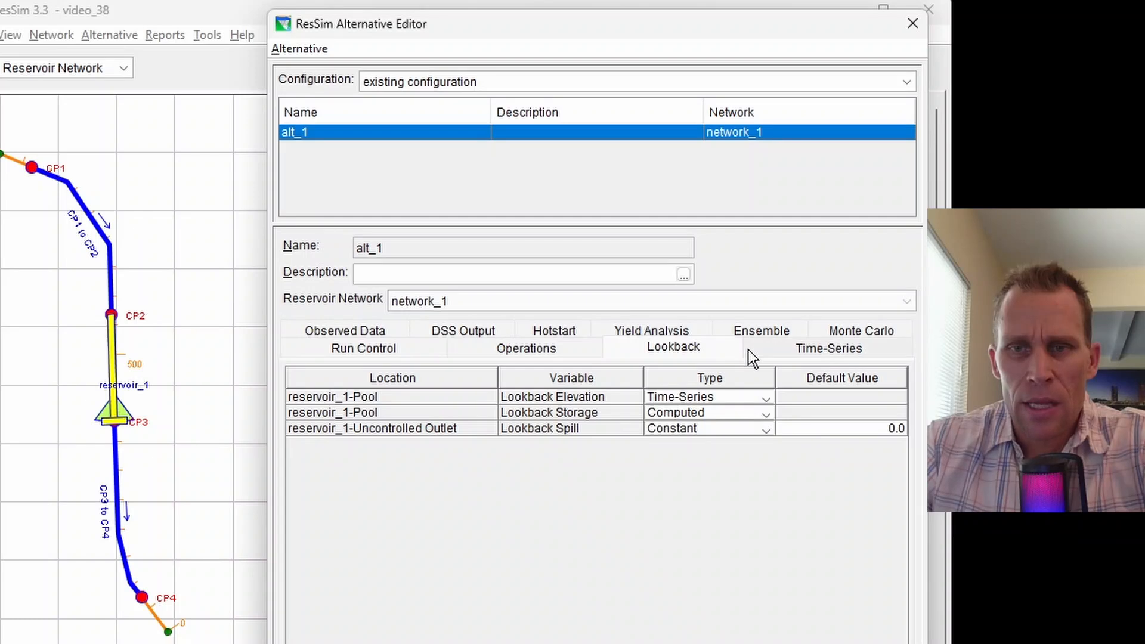
left_click(810, 351)
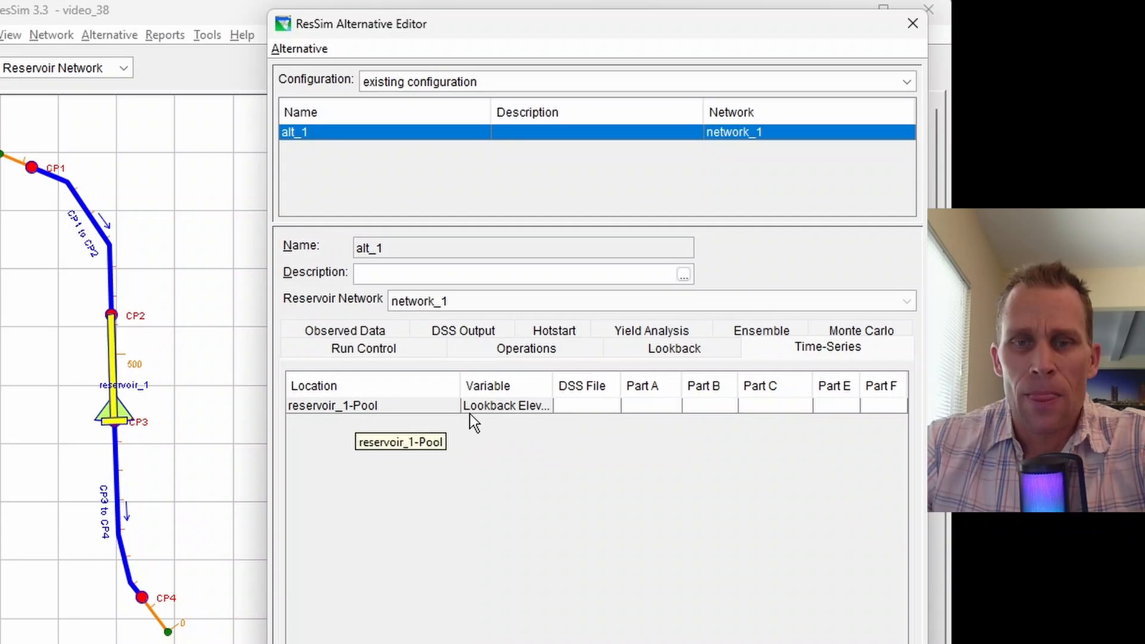
Set the lookback elevation of reservoir_1-Pool to Constant with a default value of 1400, save alt_1 and close the alternative editor
left_click(672, 349)
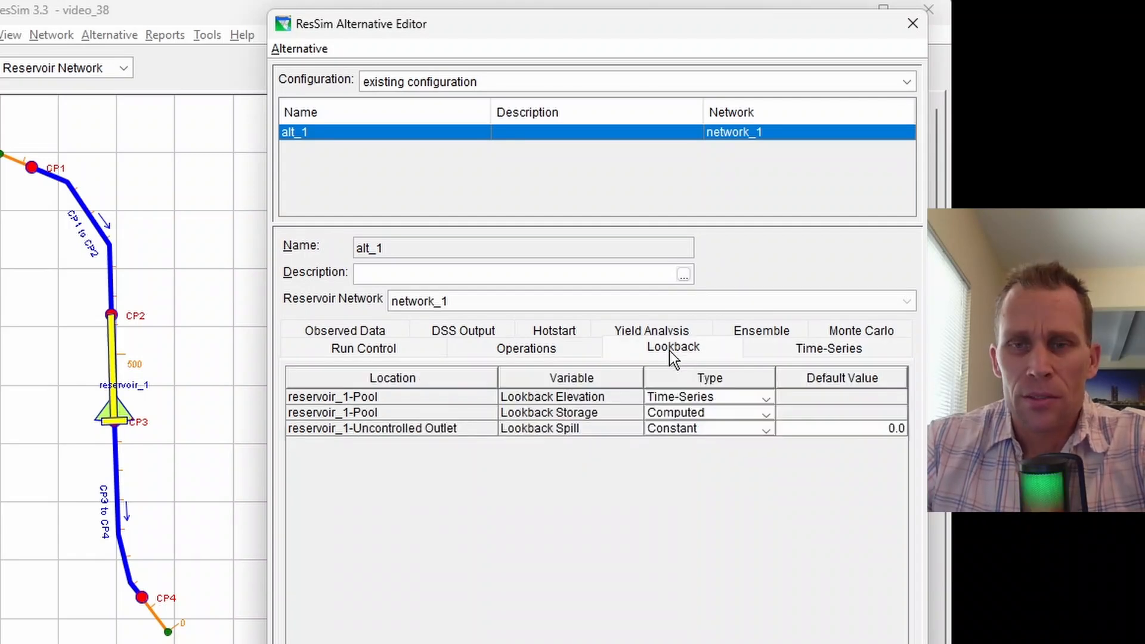
left_click(745, 397)
left_click(735, 412)
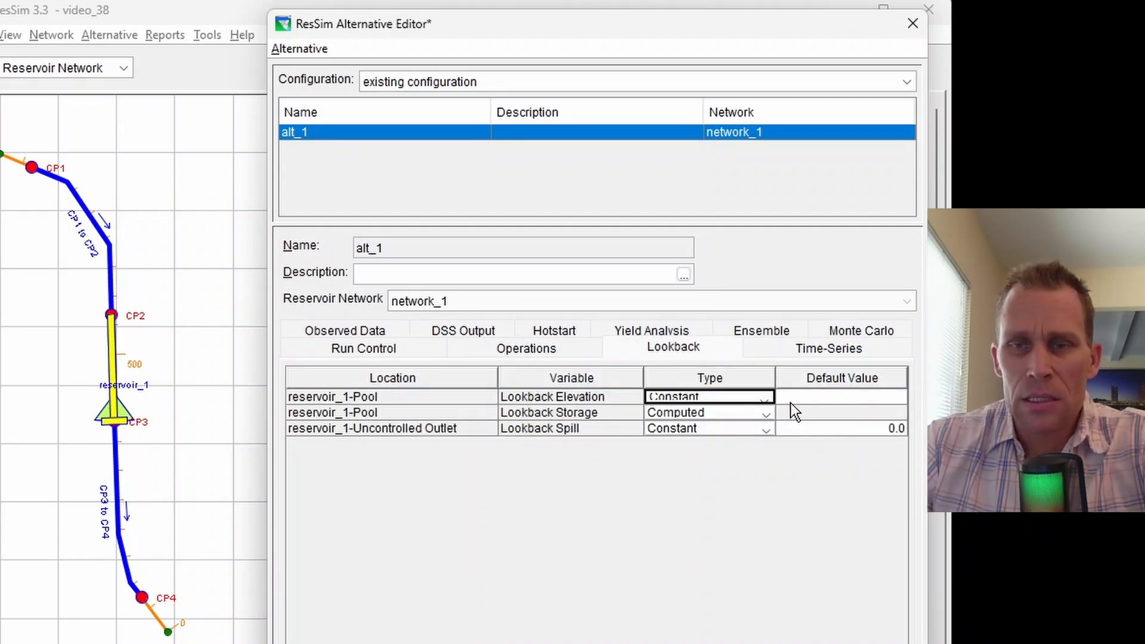
left_click(803, 396)
type("1400")
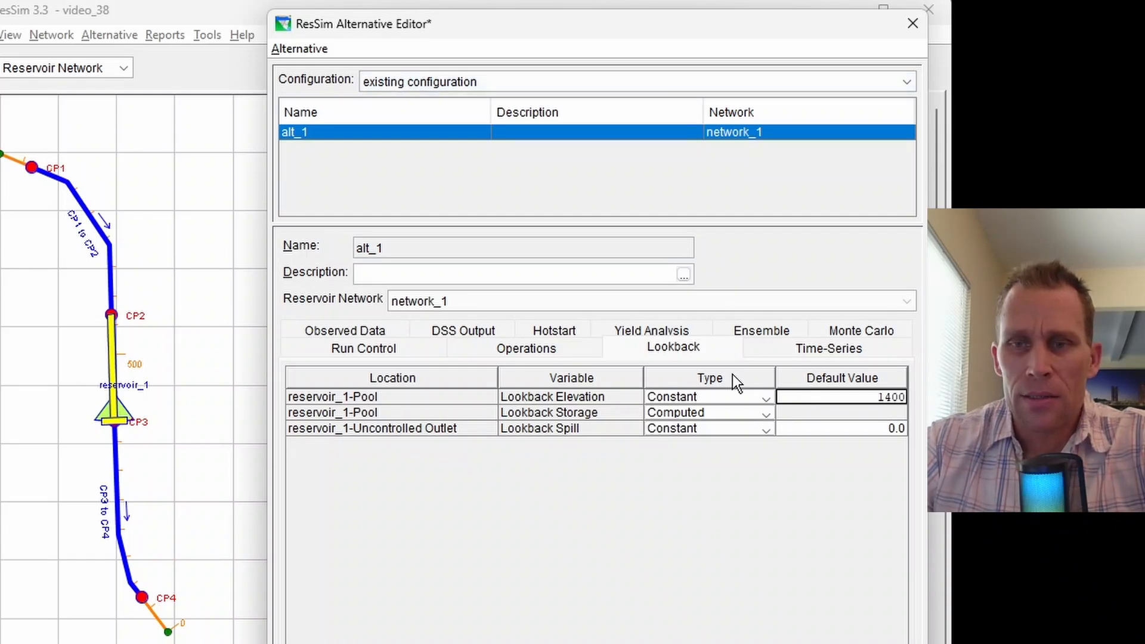
left_click(737, 412)
left_click(301, 49)
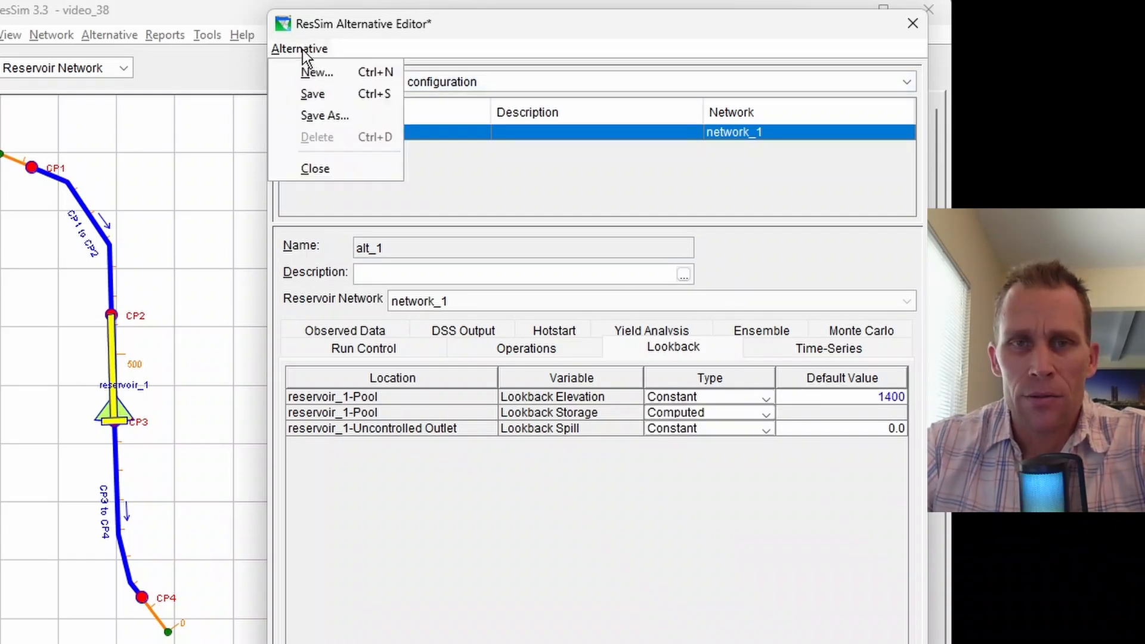
left_click(320, 96)
left_click(829, 350)
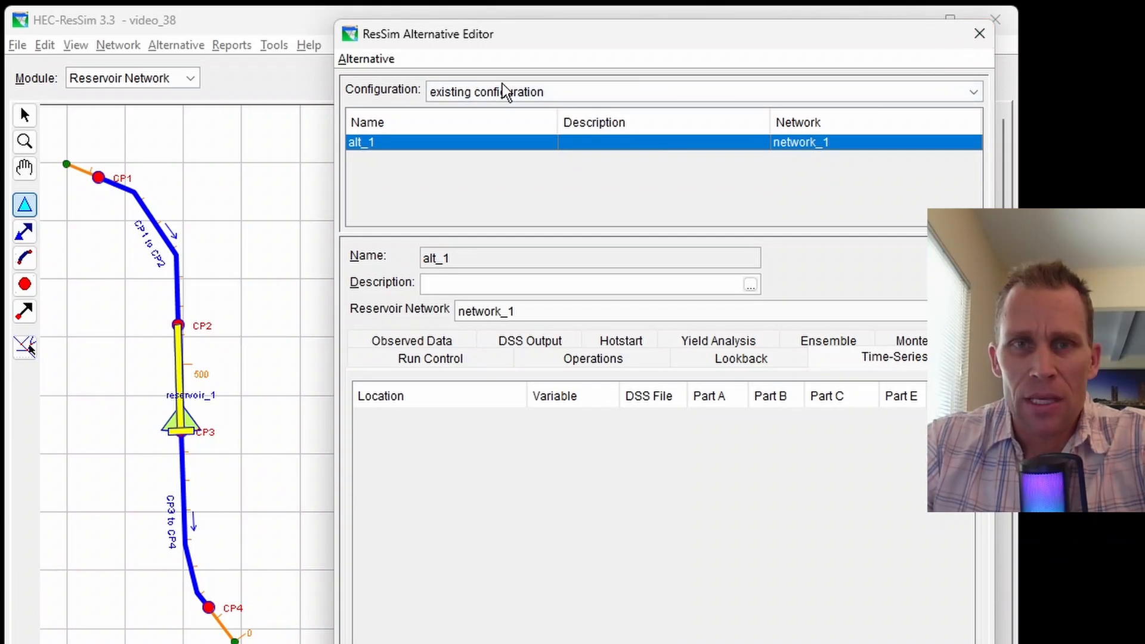
left_click(366, 58)
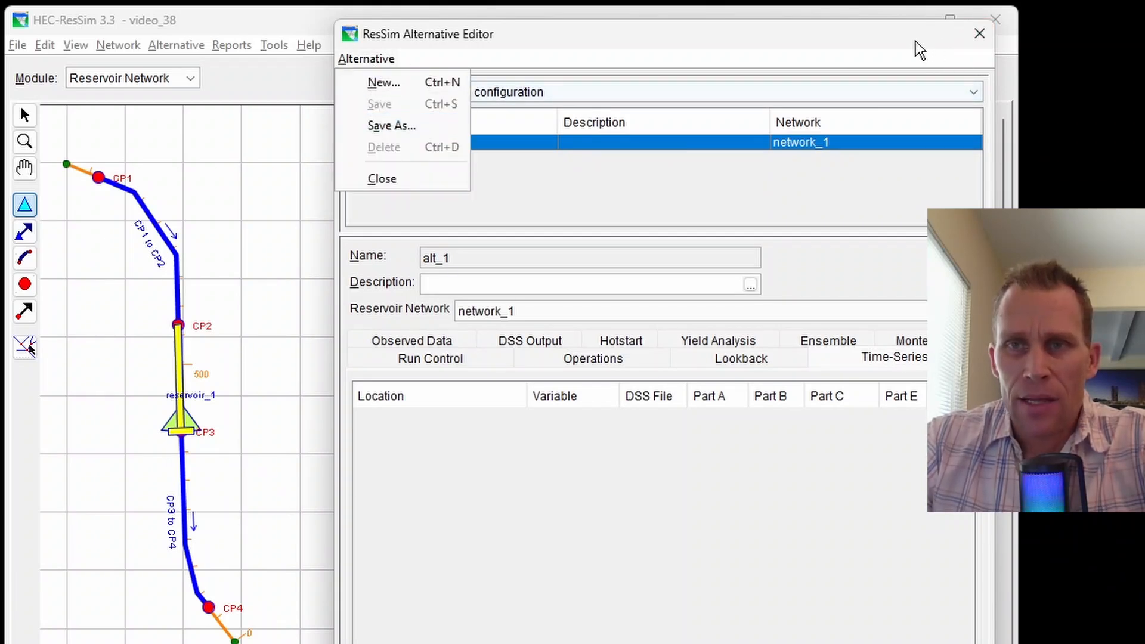
left_click(978, 33)
left_click(978, 33)
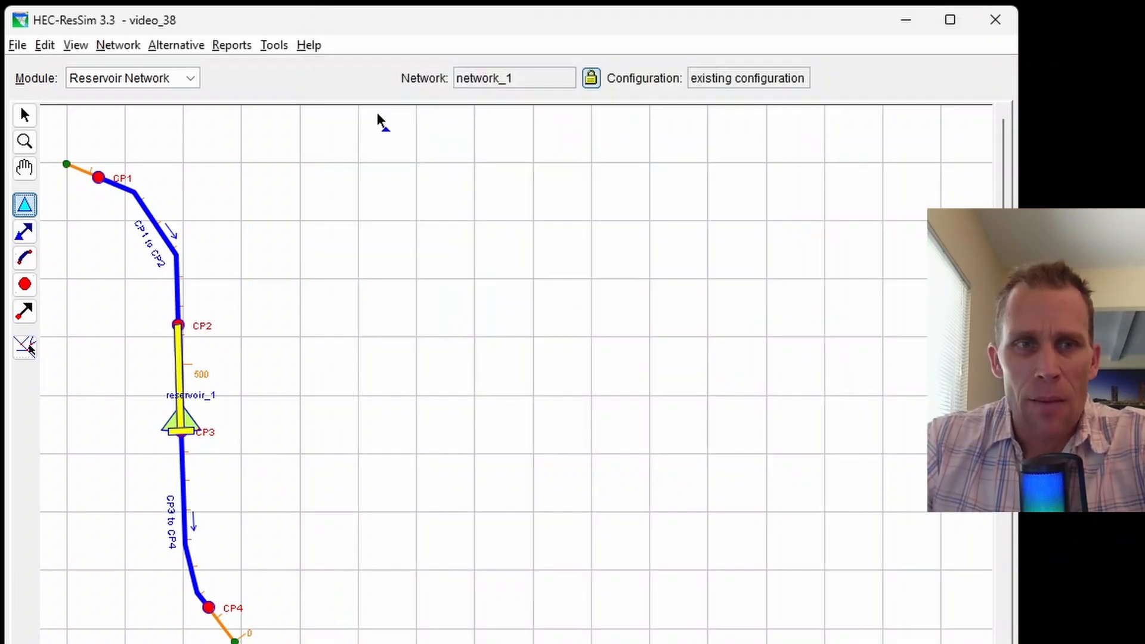
Open the properties of junction CP1 and bring up its local flow table
left_click(25, 284)
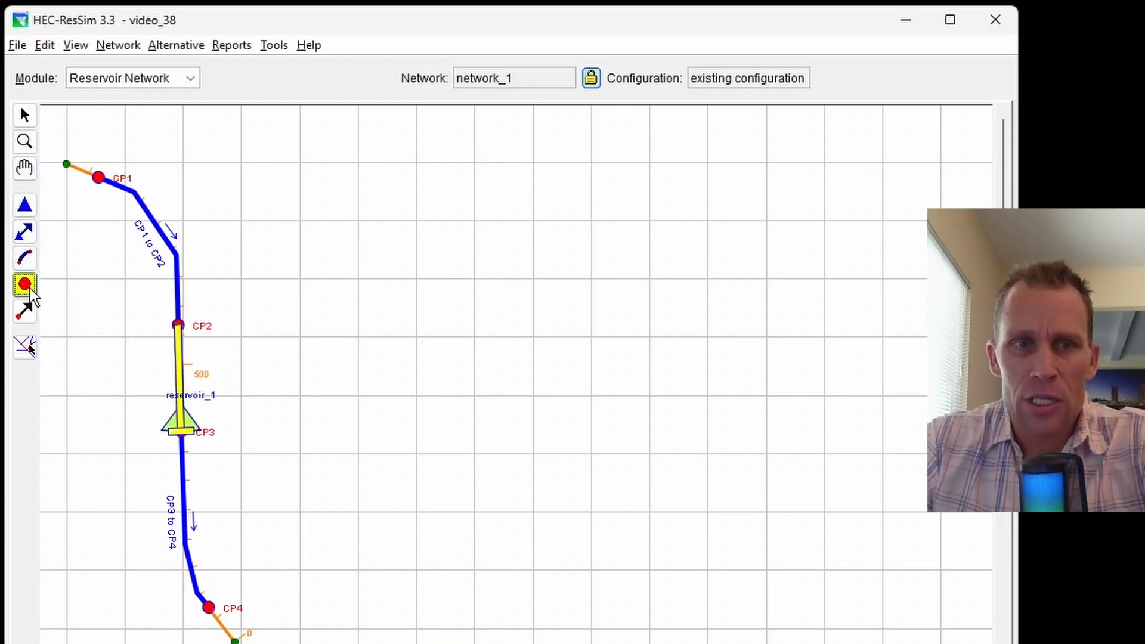
right_click(99, 180)
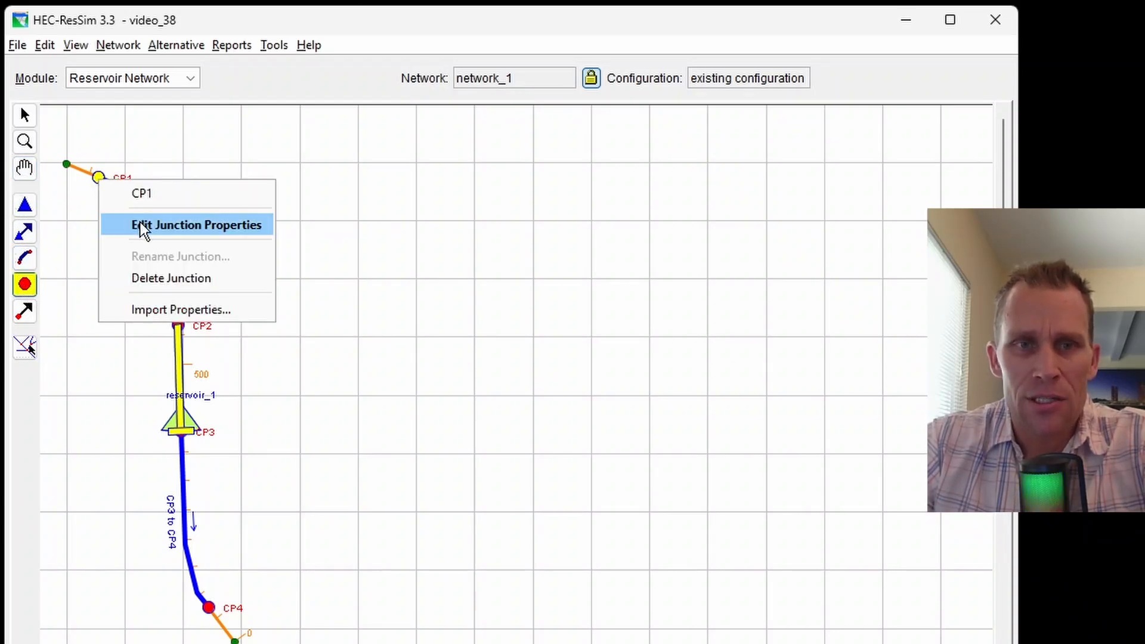
left_click(140, 223)
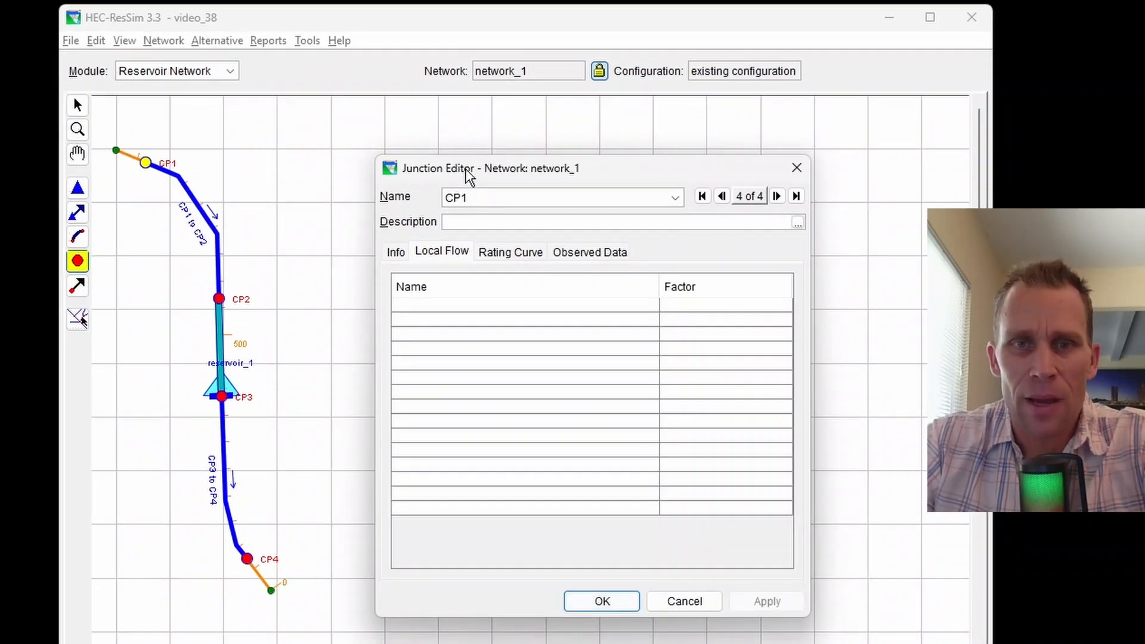
left_click_drag(465, 173, 406, 164)
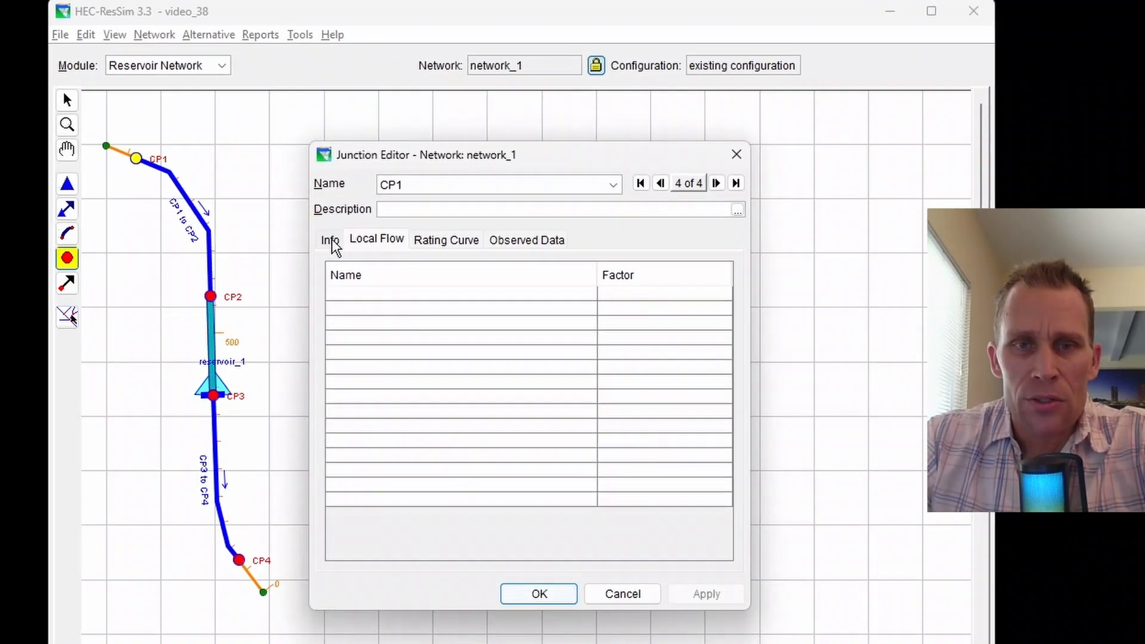
left_click(331, 240)
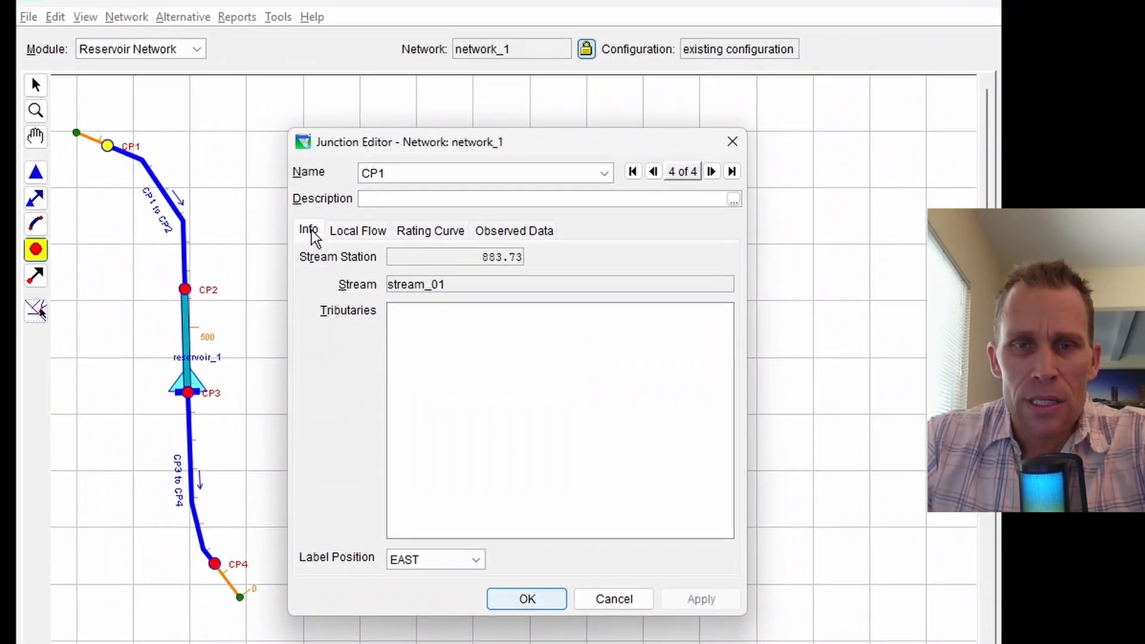
left_click(373, 240)
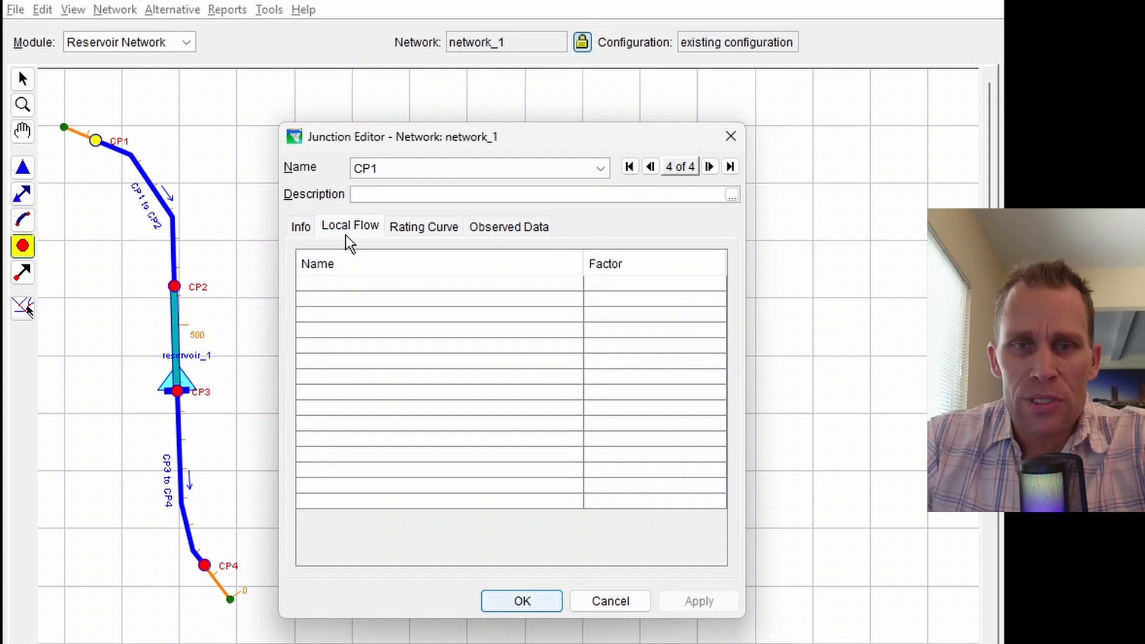
Add a local flow named "inflow at CP1" with a factor of 1, apply it and close the junction editor
left_click(352, 284)
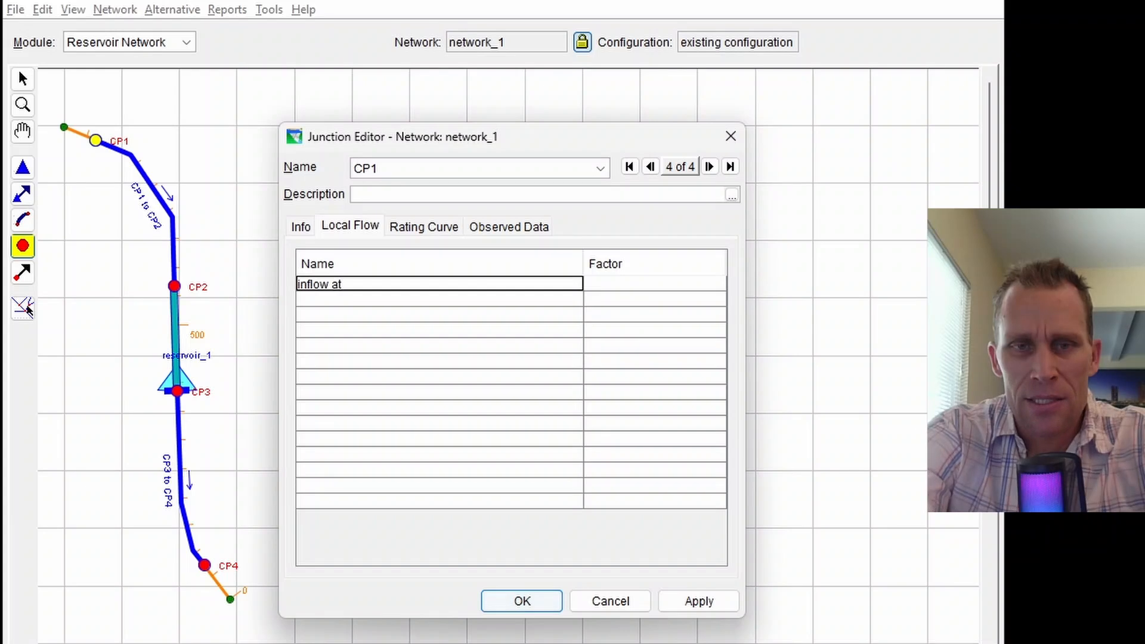
type("1")
key("Tab")
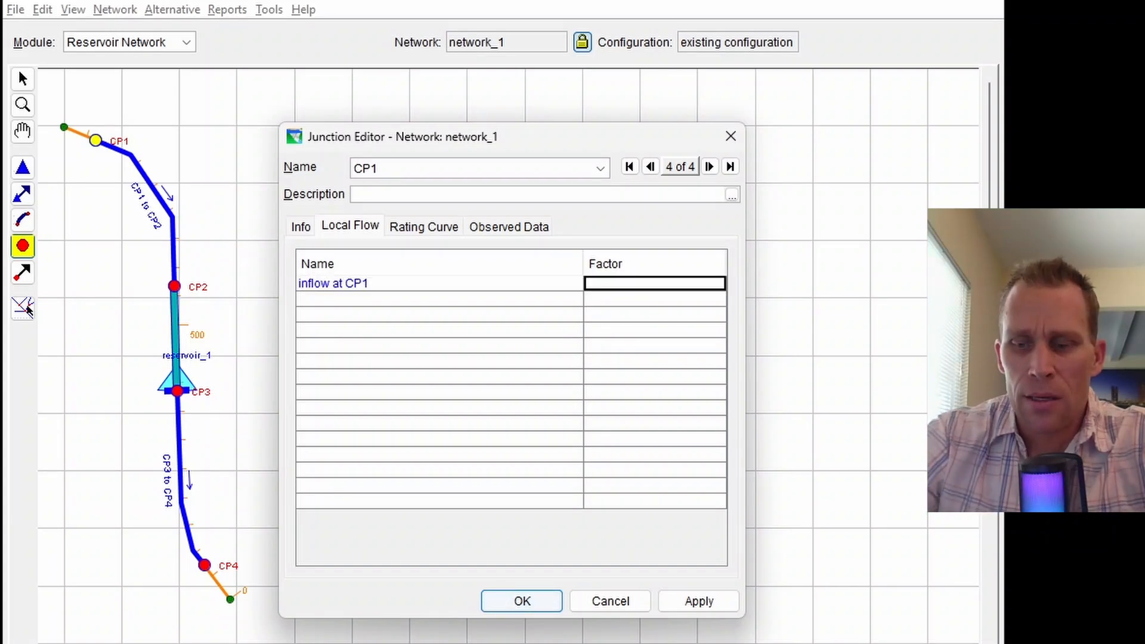
type("1")
key("Tab")
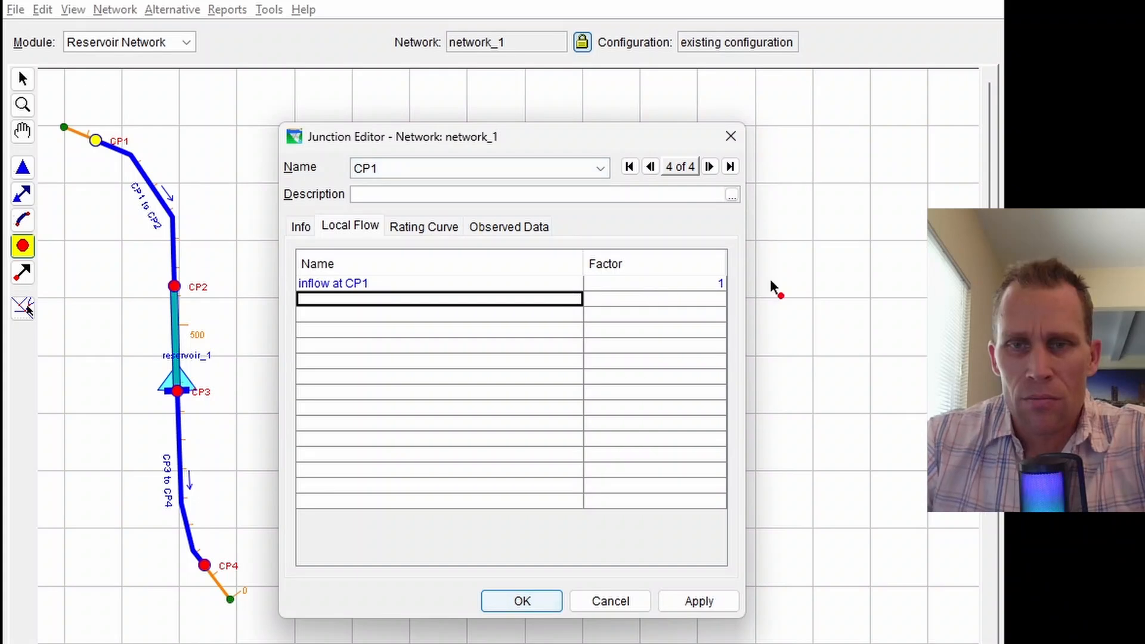
left_click(695, 603)
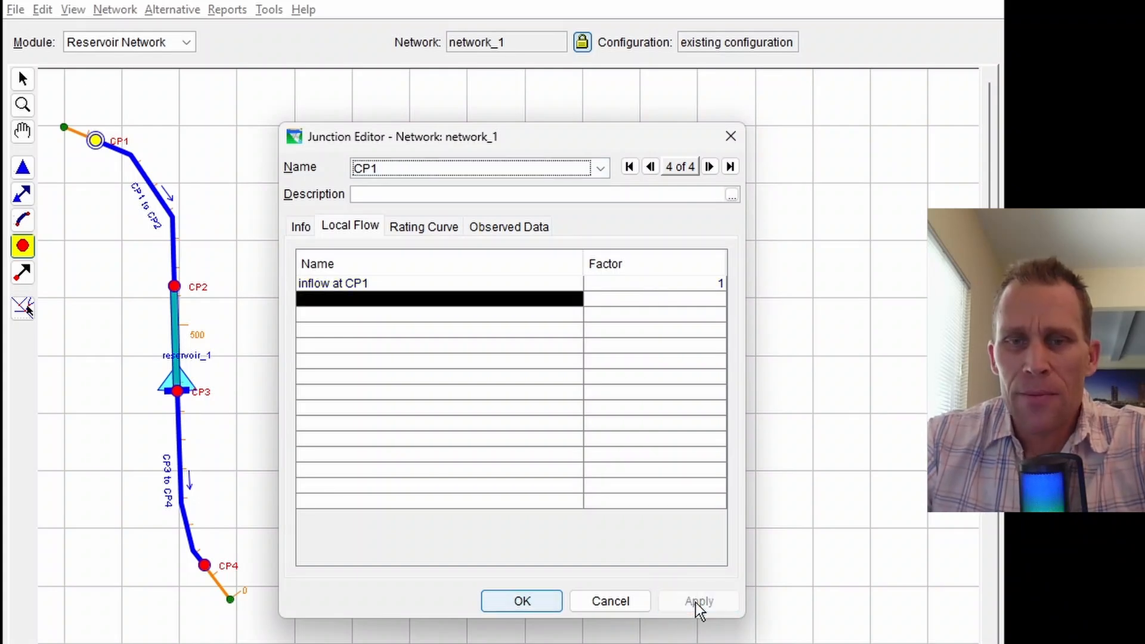
left_click(735, 149)
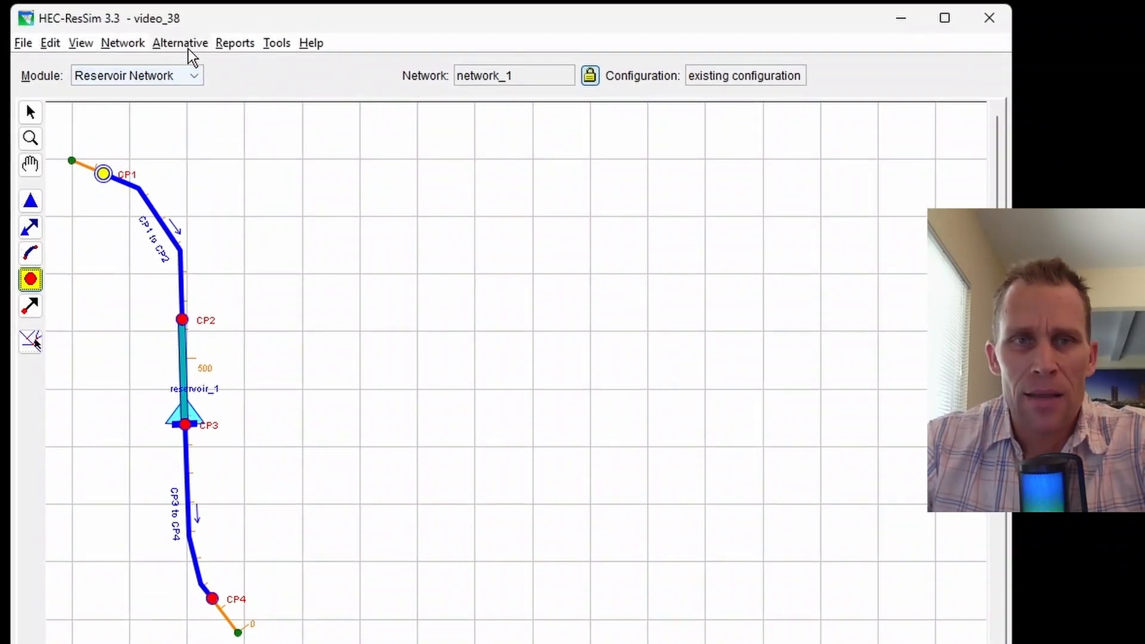
Reopen alt_1 in the alternative editor and start choosing a DSS path for the inflow at CP1 time series
left_click(175, 16)
left_click(189, 46)
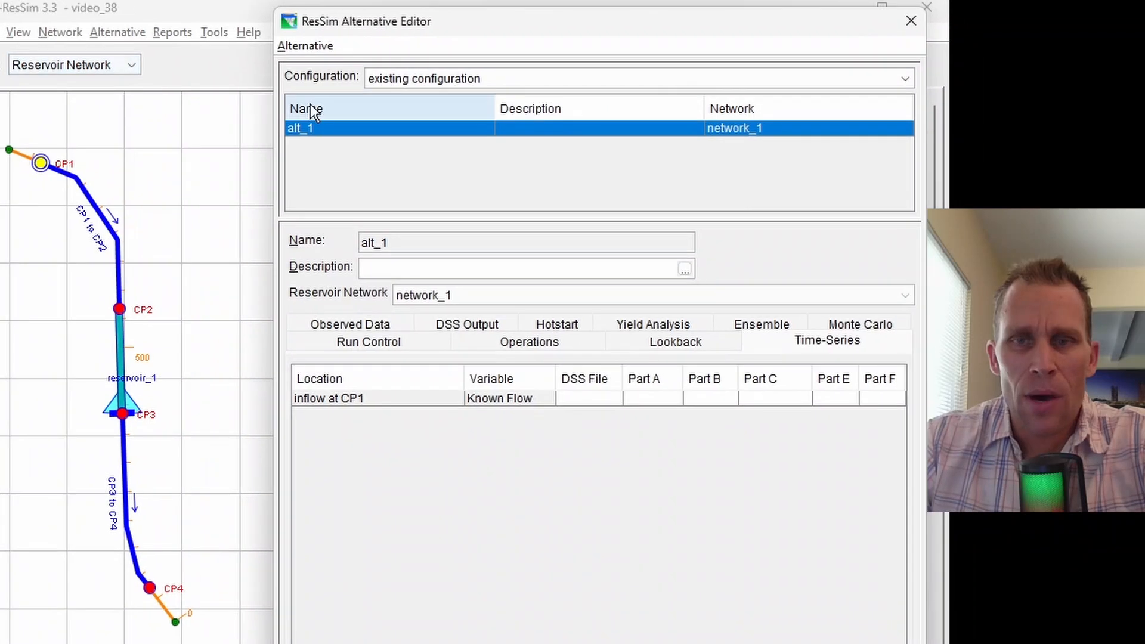
left_click(338, 402)
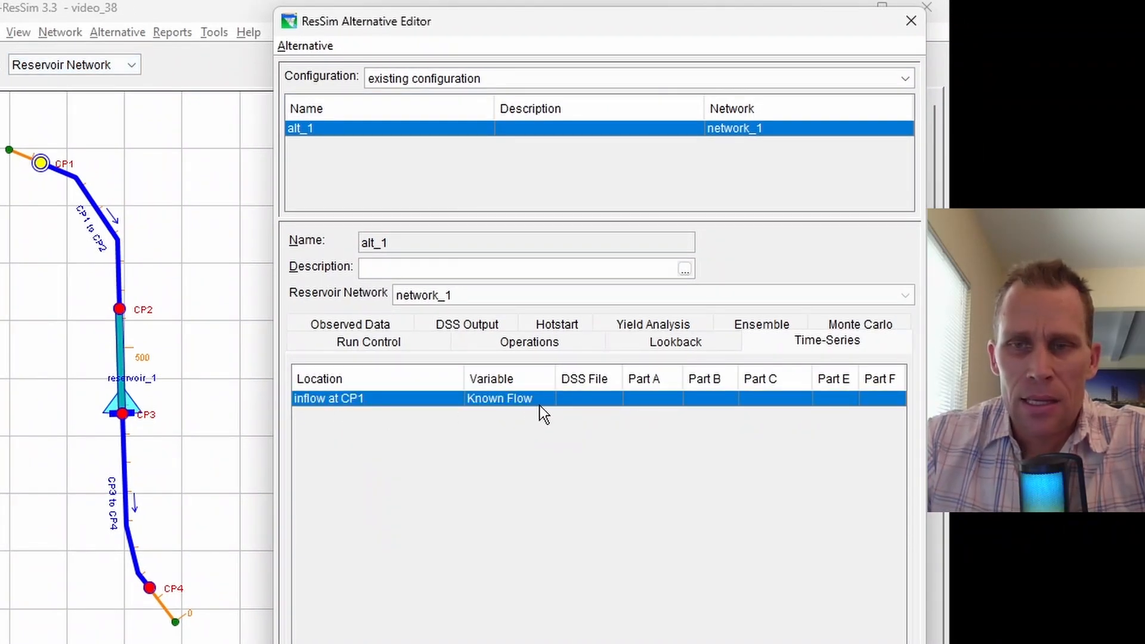
left_click(833, 347)
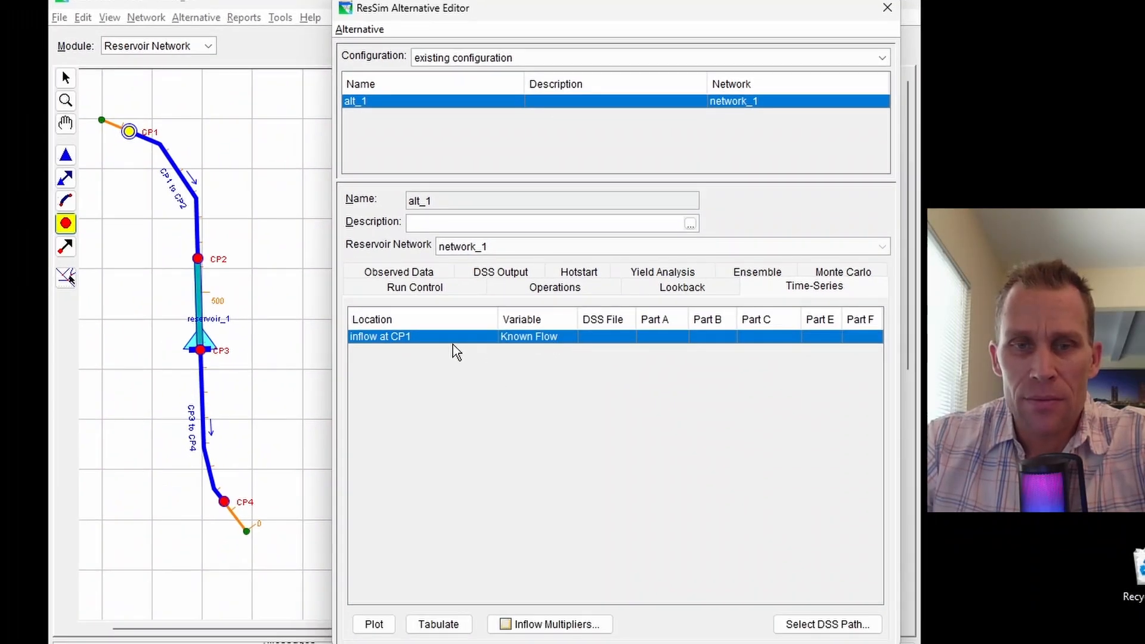
left_click(806, 626)
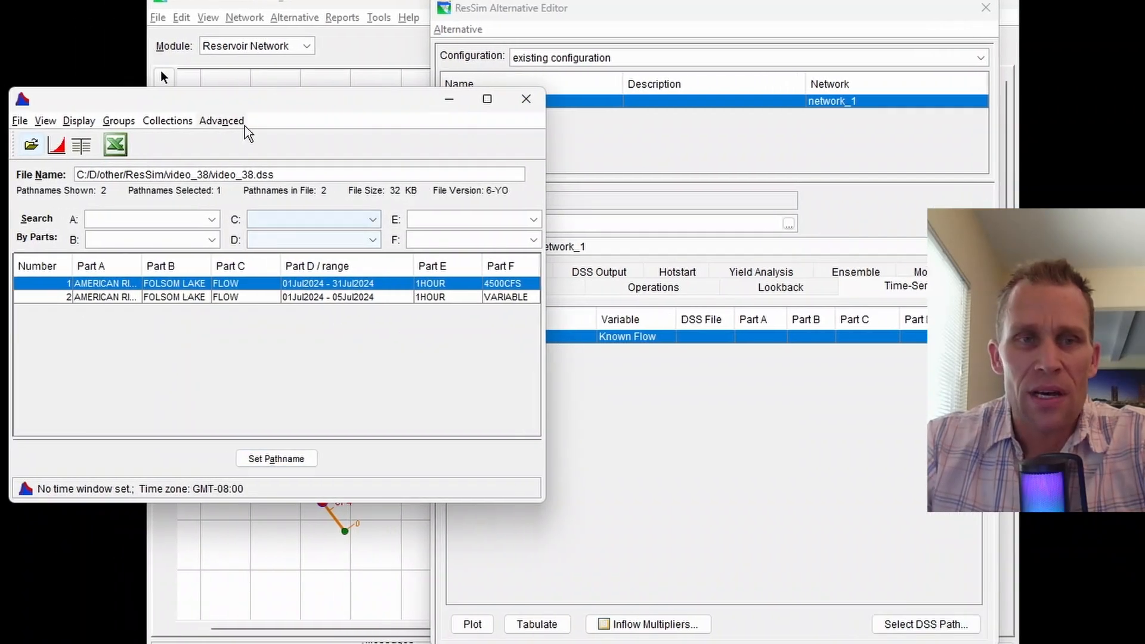
Browse to the parent video_38 folder and open video_38.dss as the source DSS file
left_click_drag(137, 102, 139, 116)
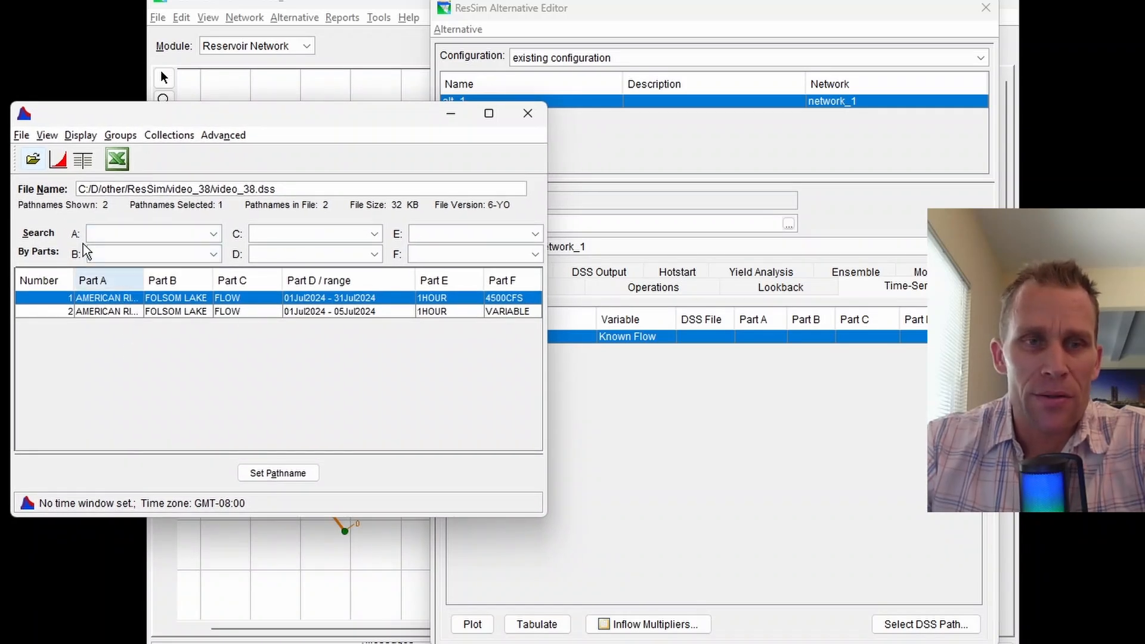
left_click(303, 188)
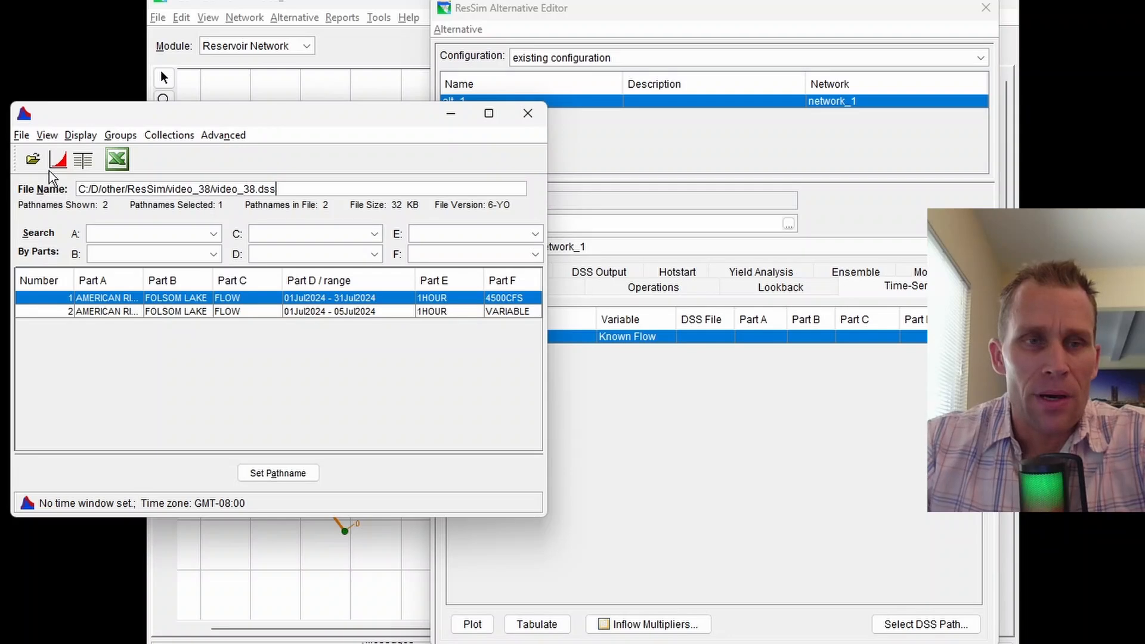
left_click(21, 136)
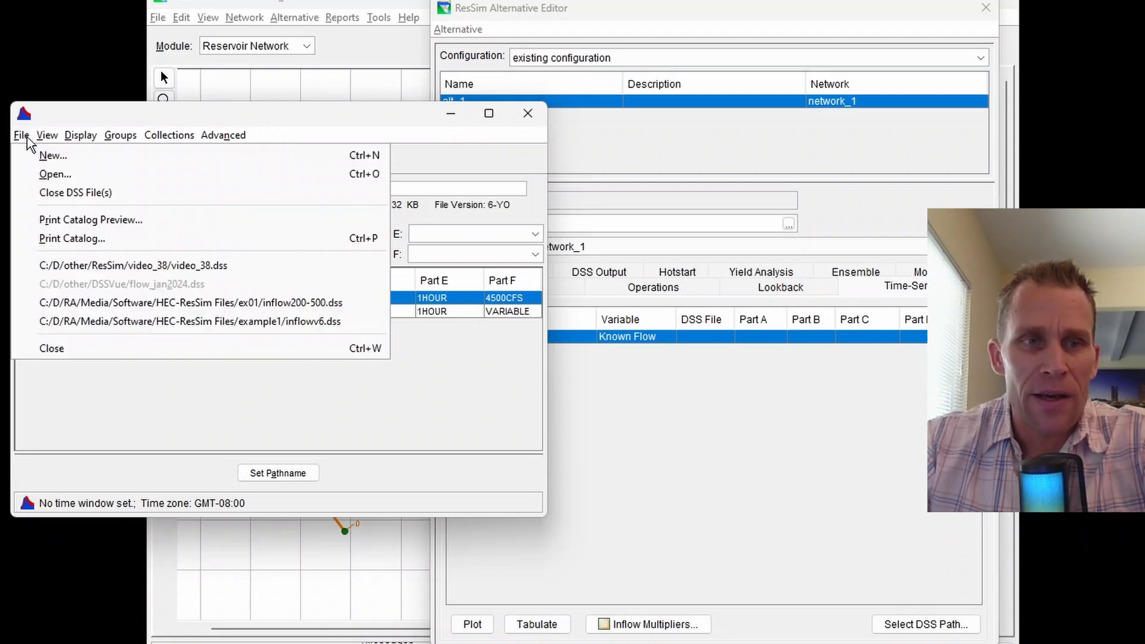
left_click(53, 174)
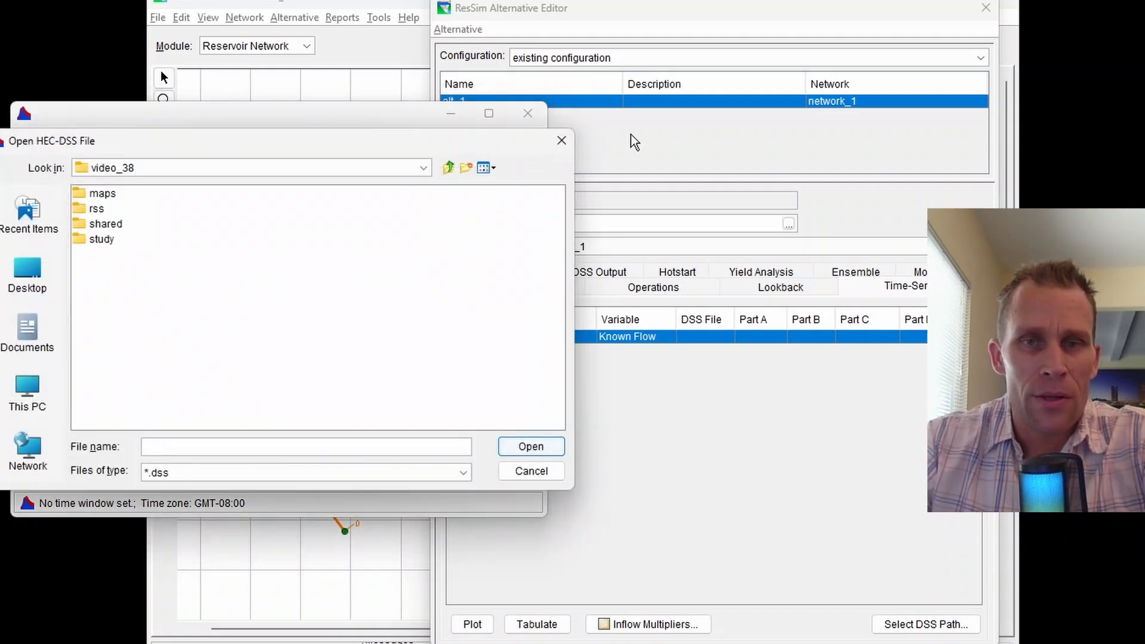
left_click(558, 143)
left_click(33, 160)
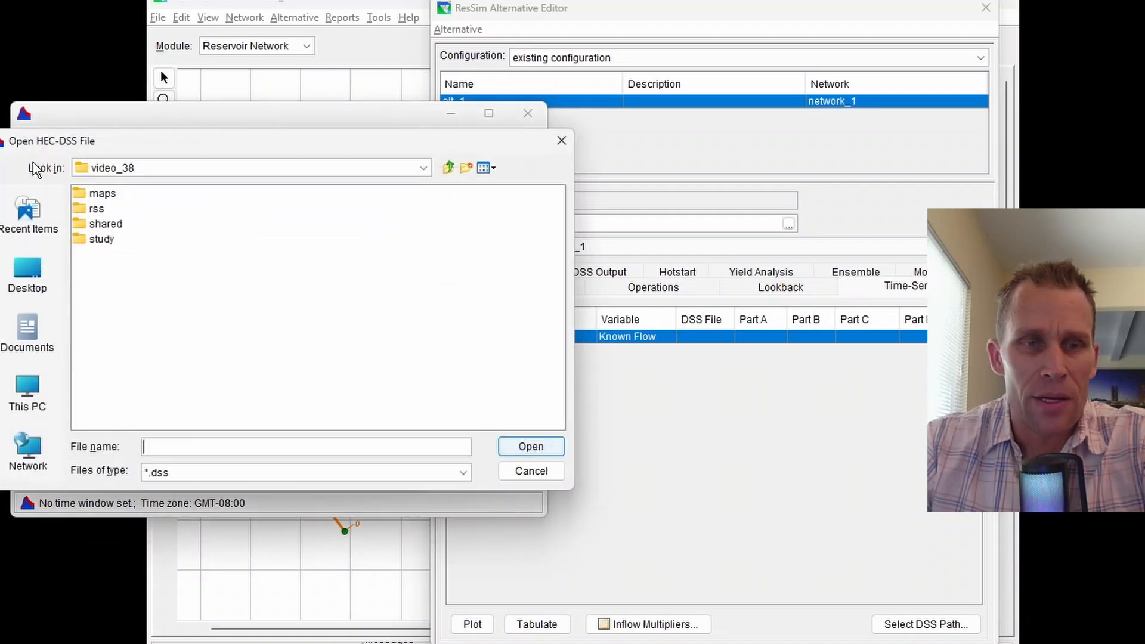
left_click(447, 167)
left_click(119, 210)
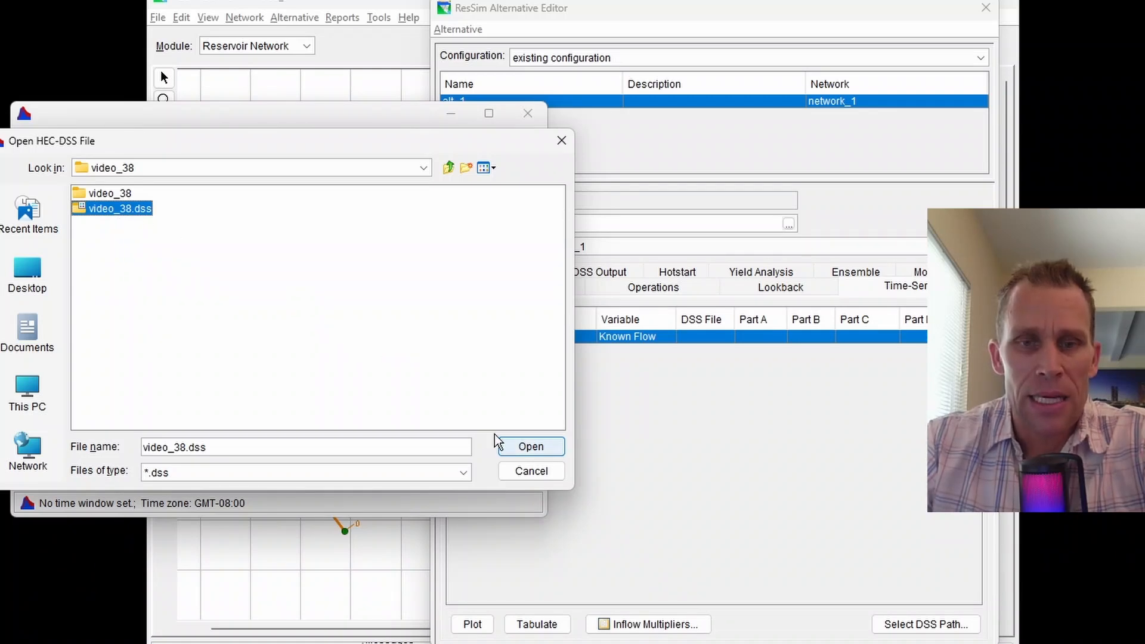
left_click(516, 448)
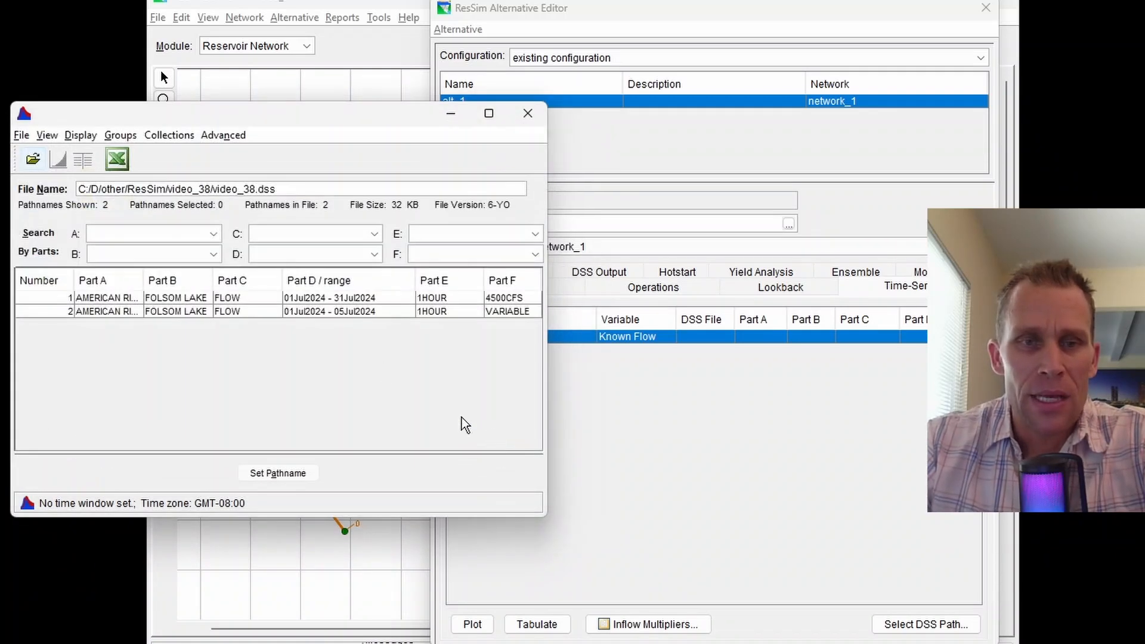
Plot the Folsom Lake 4500CFS flow record, inspect it and close the plot
left_click(210, 301)
left_click(210, 311)
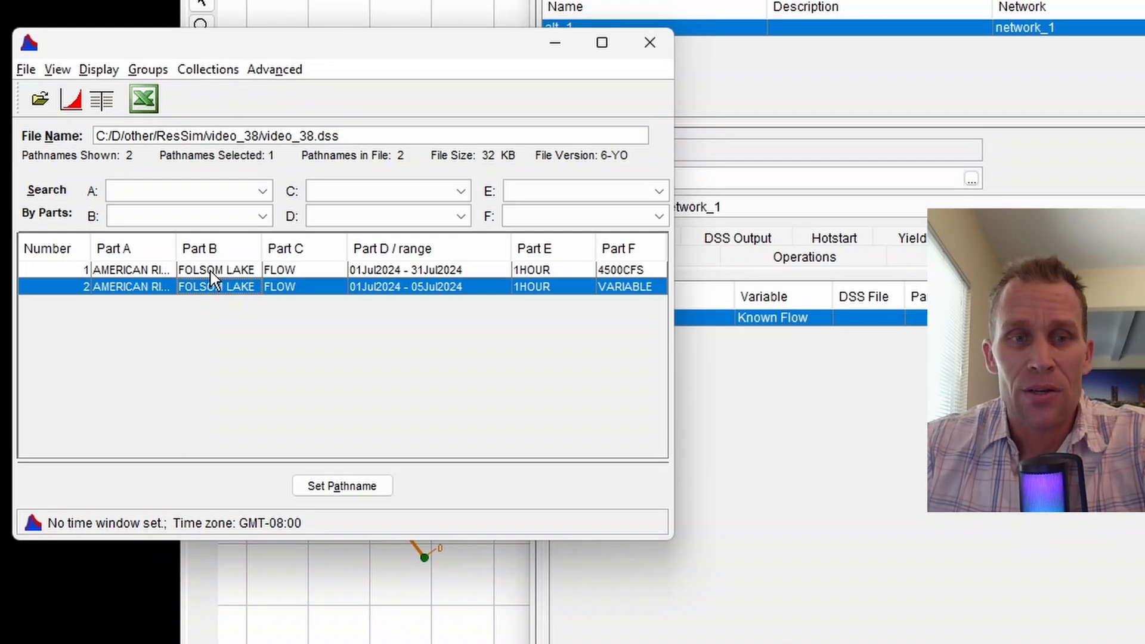
left_click(210, 272)
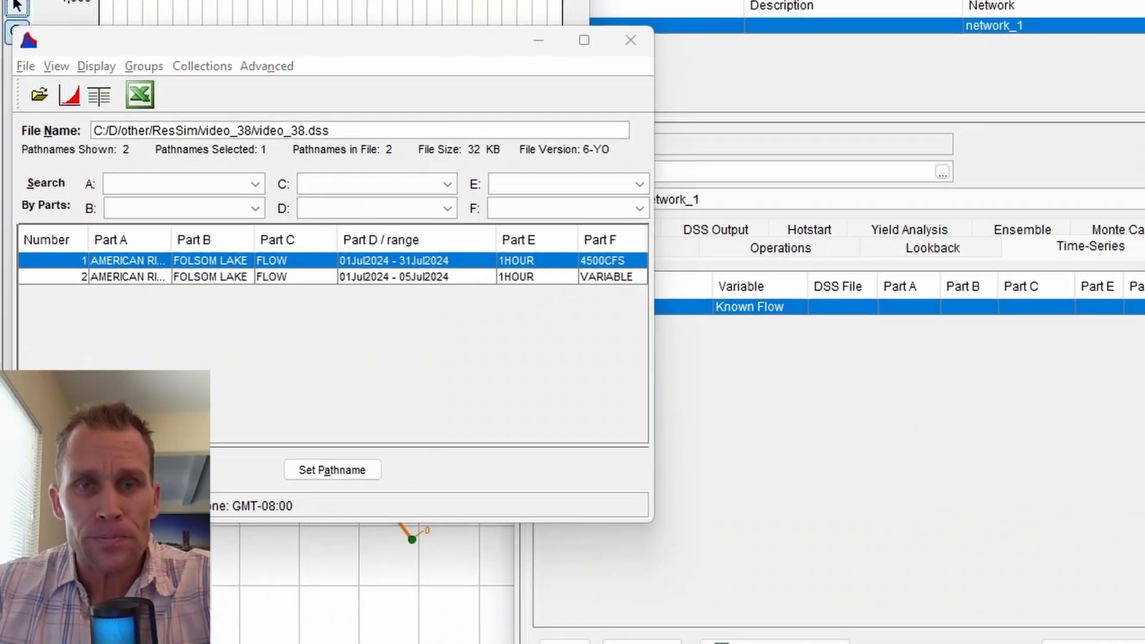
left_click_drag(293, 1, 855, 17)
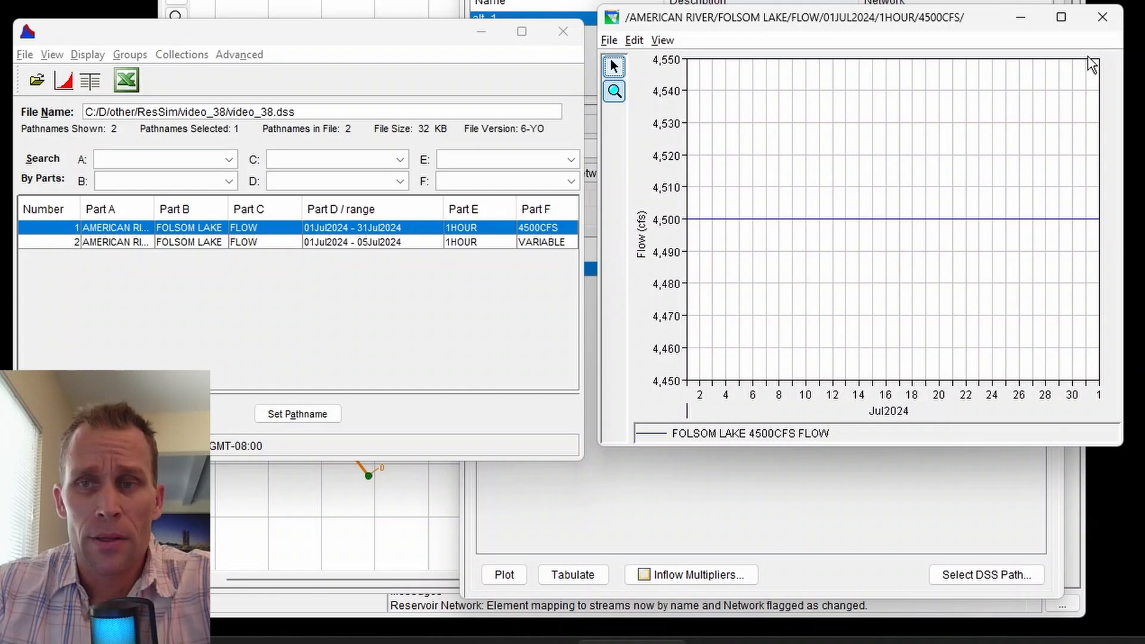
left_click(1102, 17)
Plot the Folsom Lake VARIABLE flow record, inspect it and close the plot
left_click(253, 242)
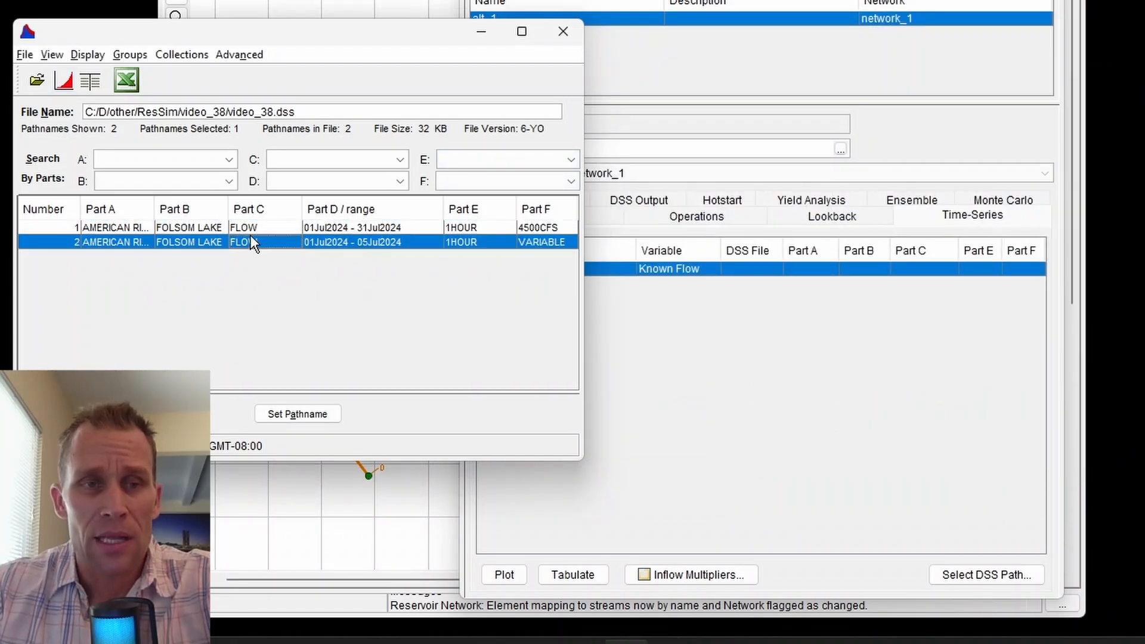
left_click(63, 82)
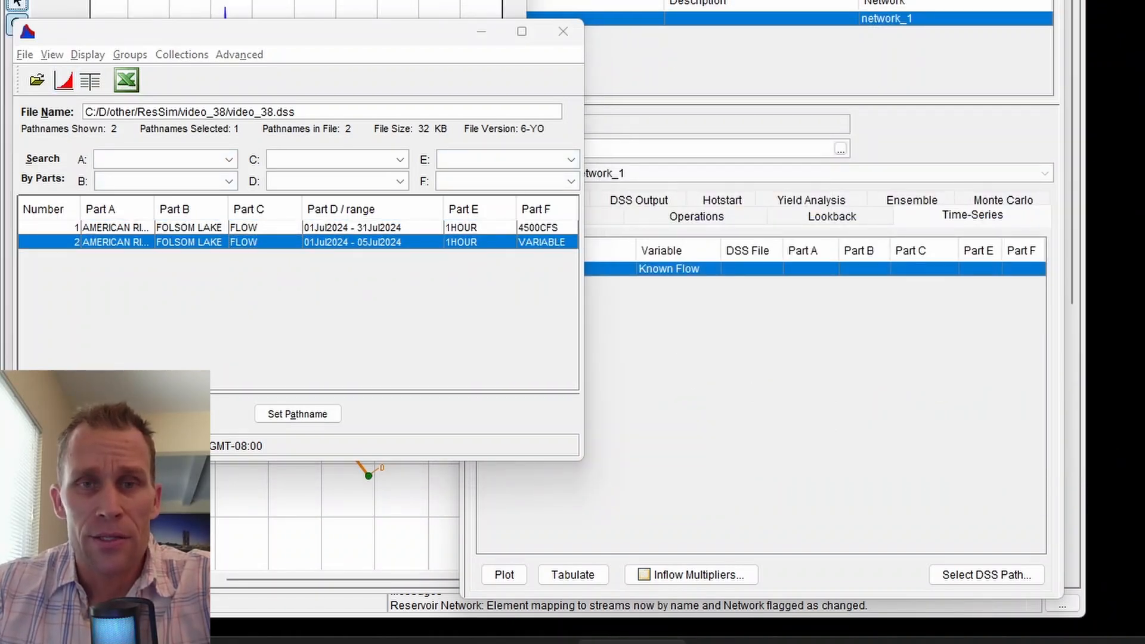
left_click_drag(954, 12, 955, 12)
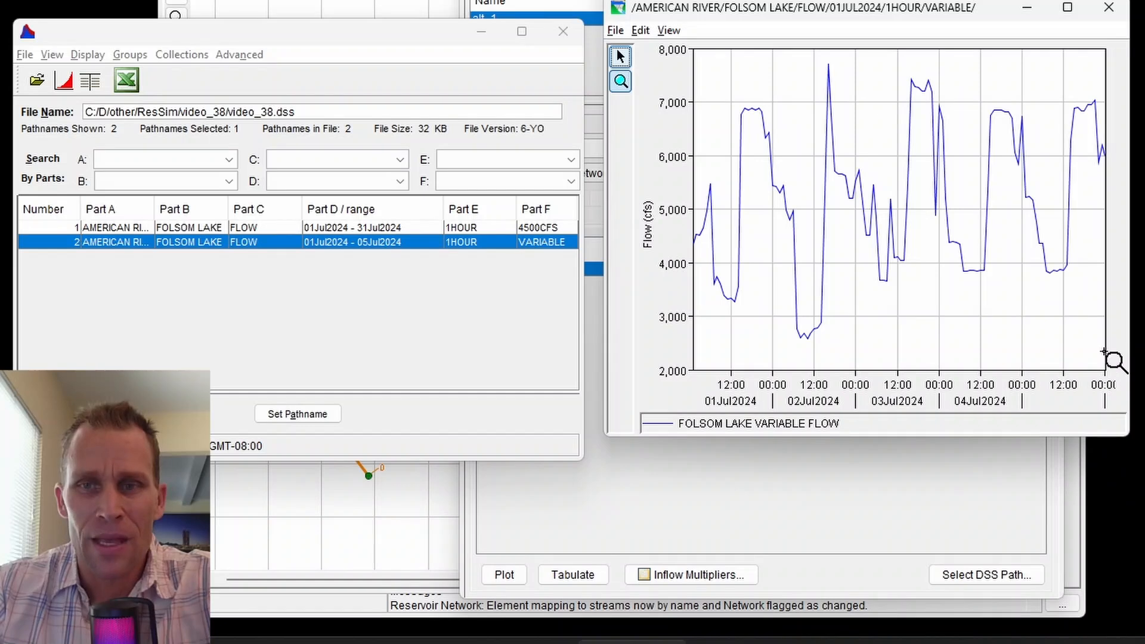
left_click(1110, 8)
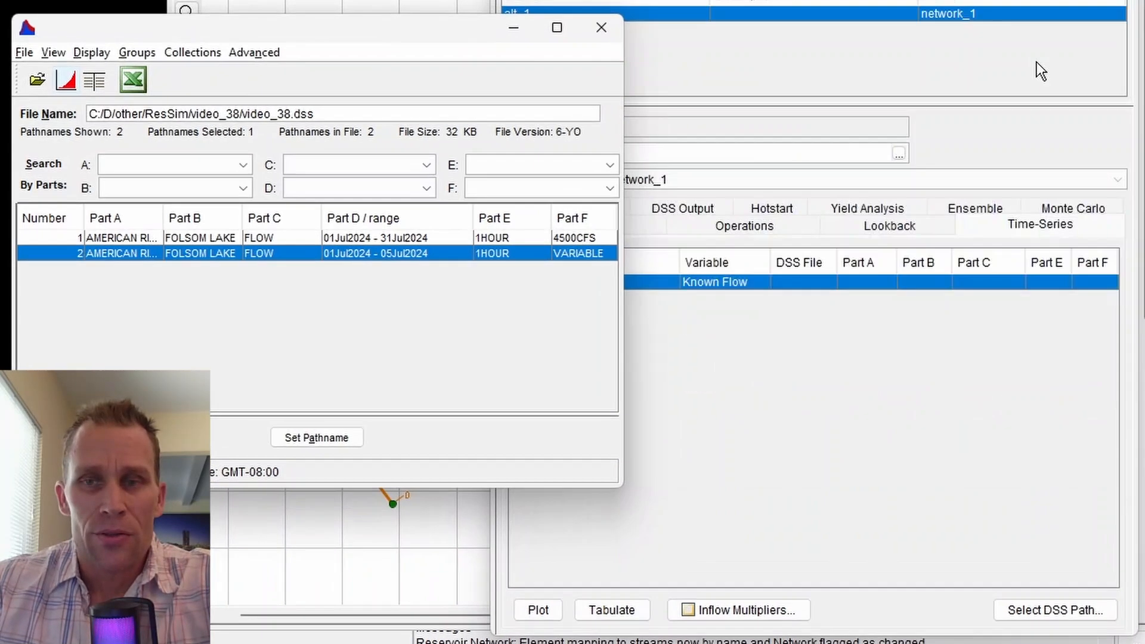
Assign the Folsom Lake 4500CFS flow record as the DSS pathname for inflow at CP1 in alt_1
left_click(240, 259)
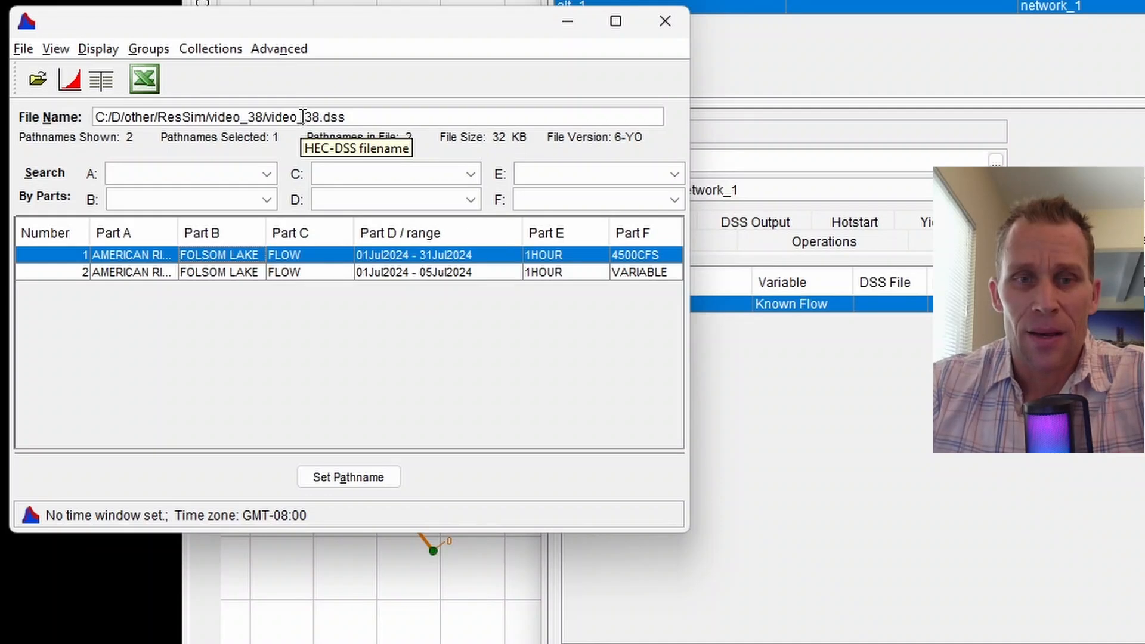
mouse_move(363, 34)
left_mouse_down()
mouse_move(339, 22)
mouse_move(360, 53)
left_mouse_up()
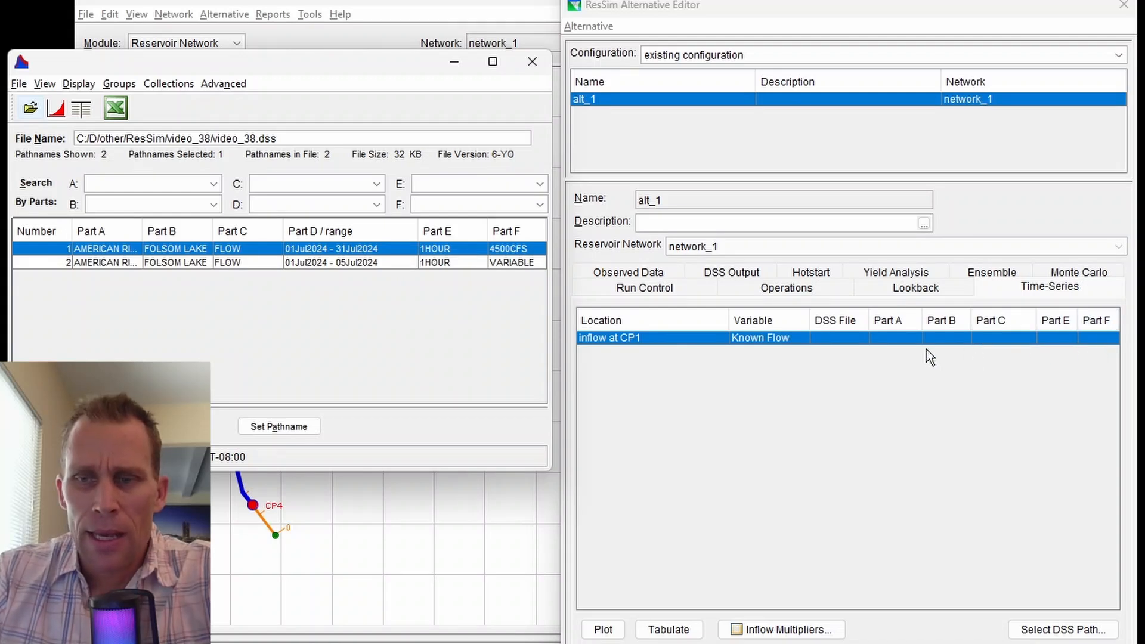
left_click(256, 264)
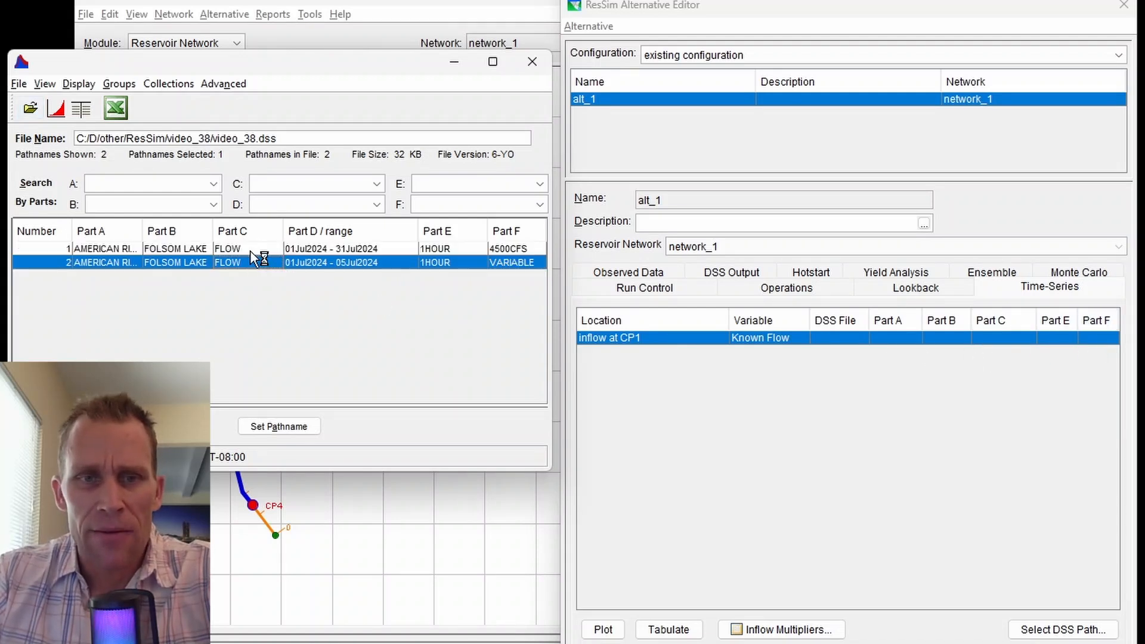
left_click(251, 251)
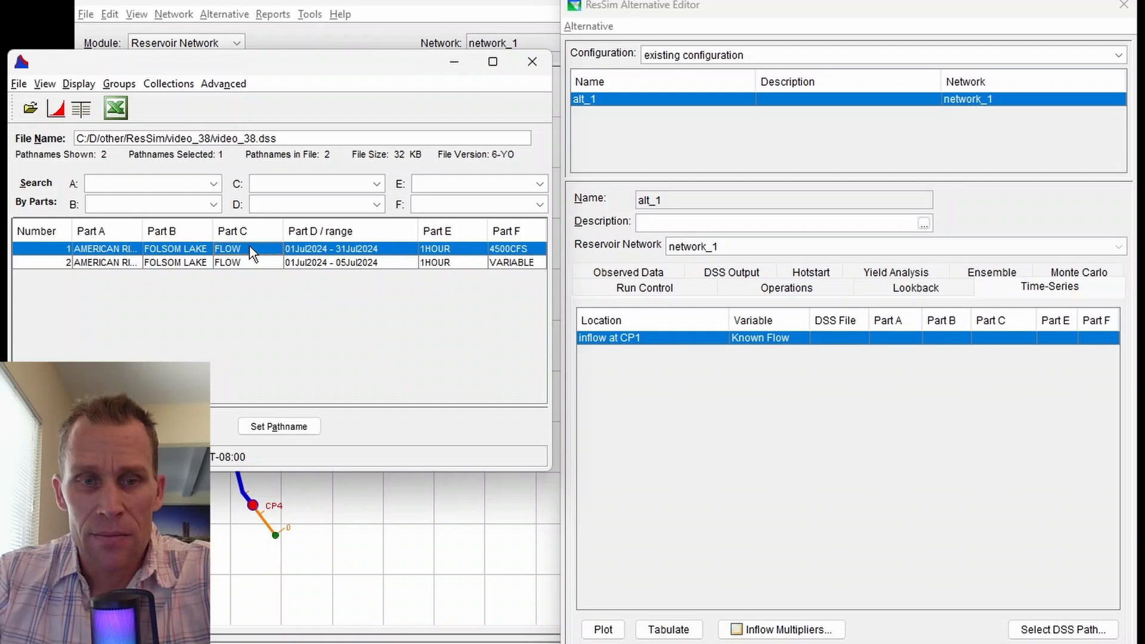
left_click(292, 432)
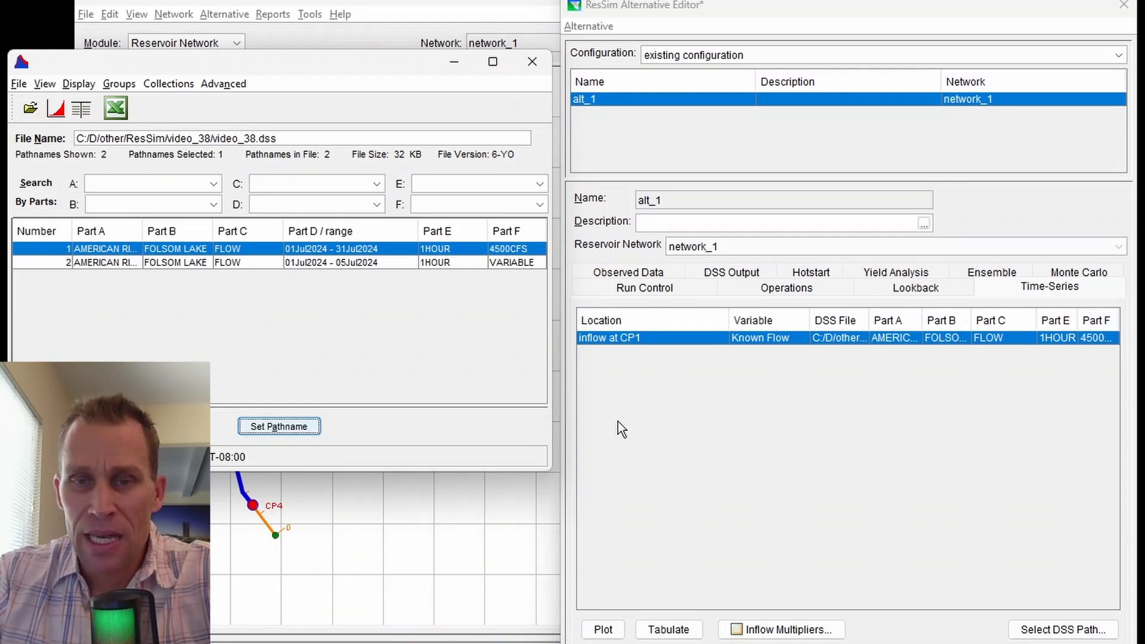
left_click(636, 355)
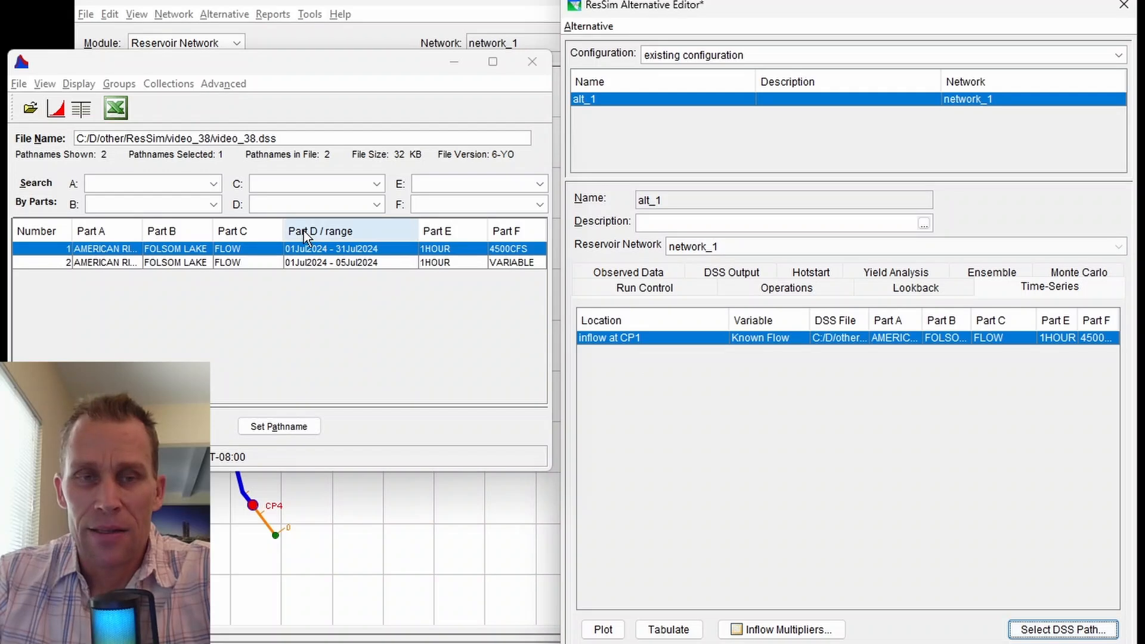
Check the Observed Data settings of alt_1, then close the alternative editor and save the changes
left_click(223, 266)
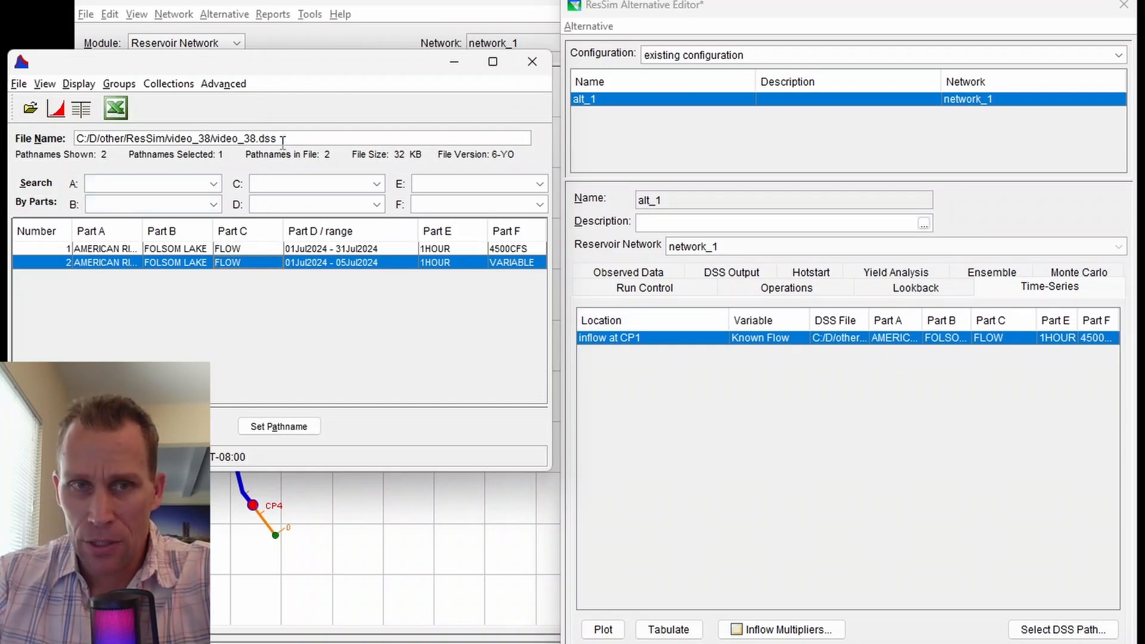
left_click_drag(281, 139, 210, 138)
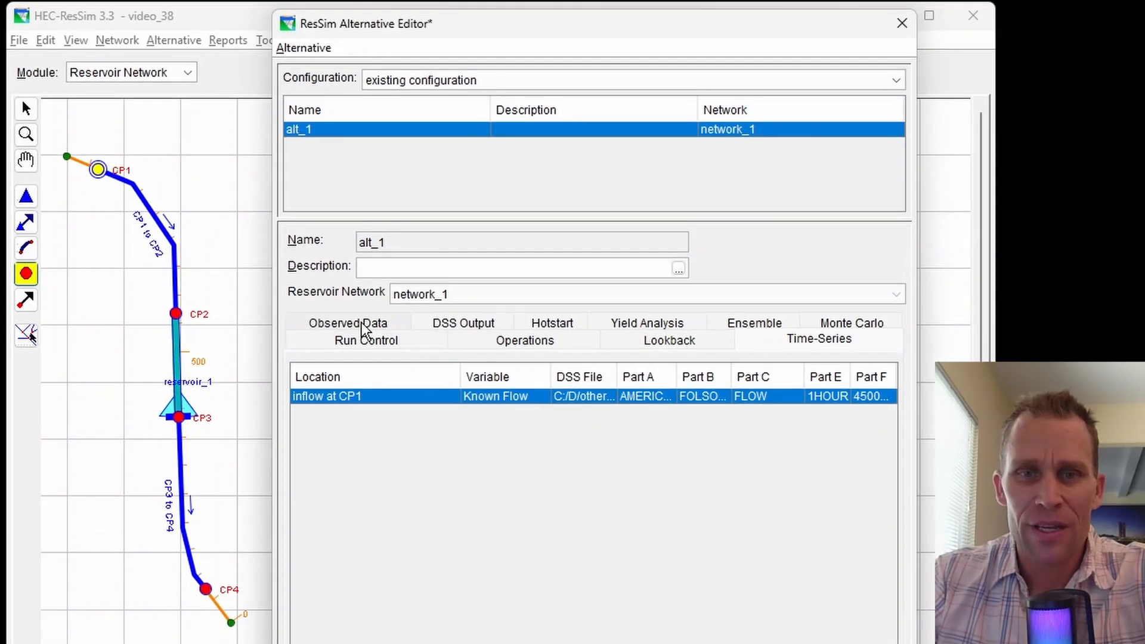
left_click(362, 325)
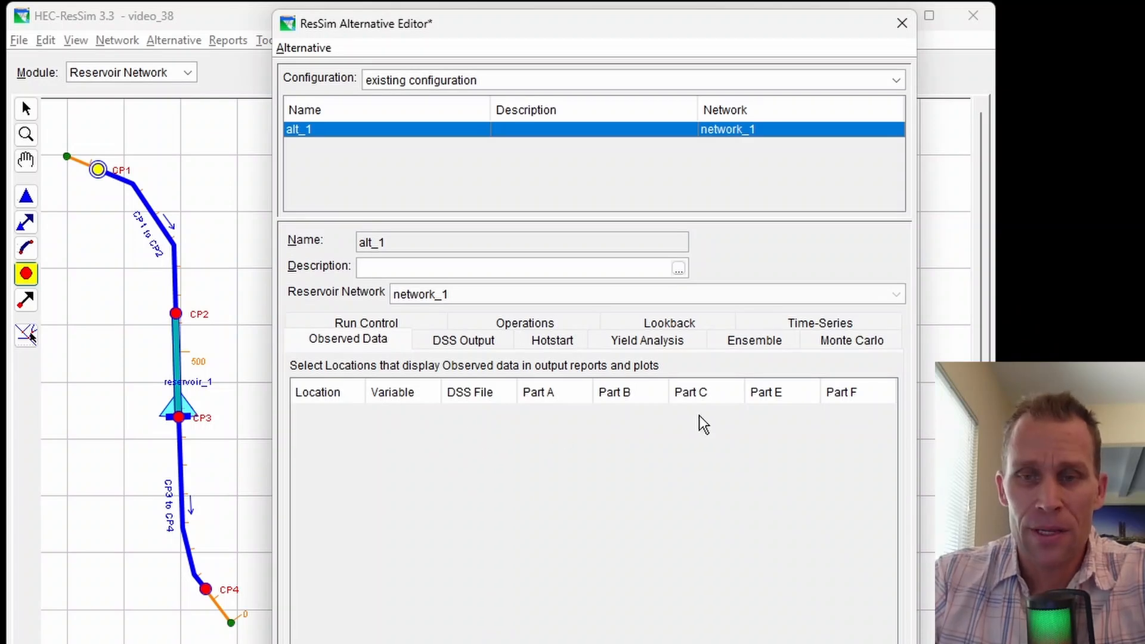
left_click(902, 25)
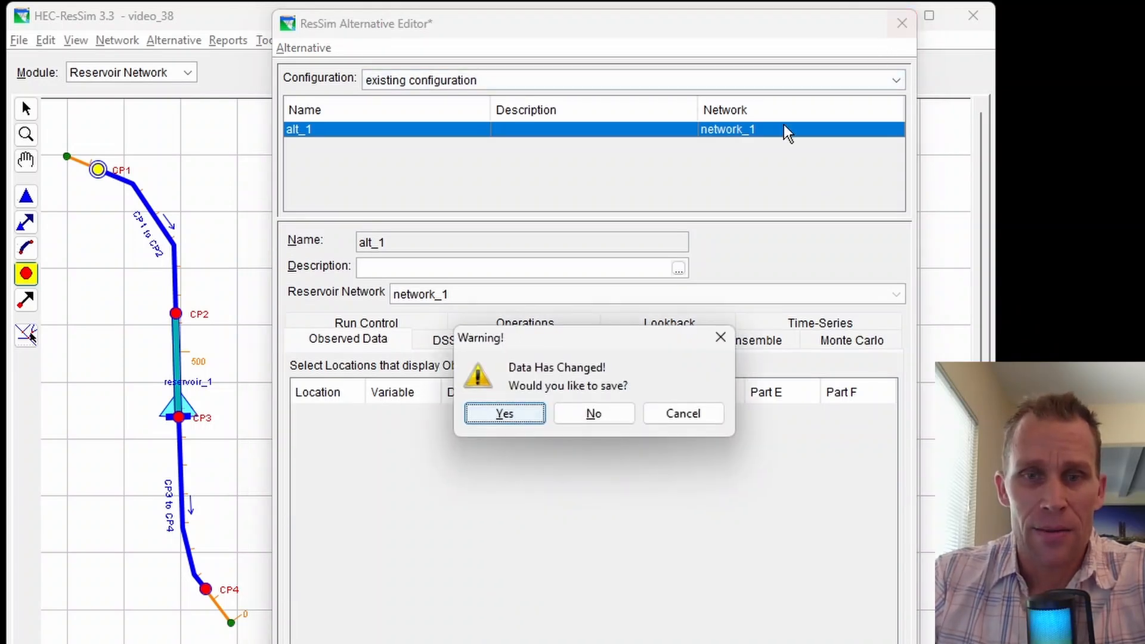
left_click(524, 420)
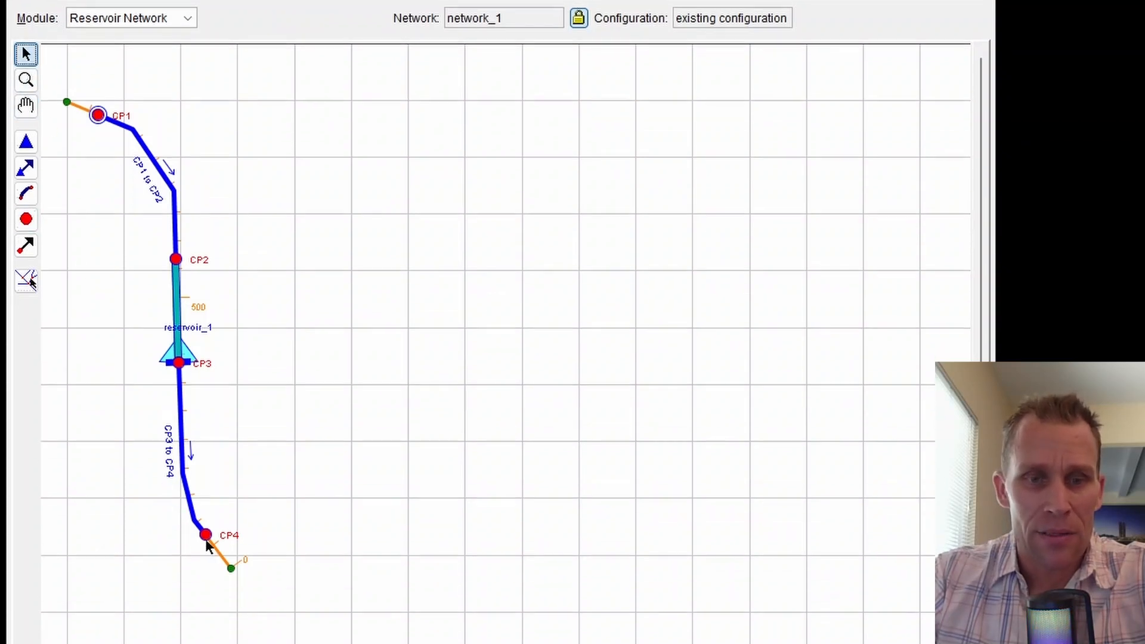
Mark Flow at junction CP4 as observed data and apply the junction changes
right_click(206, 589)
left_click(249, 547)
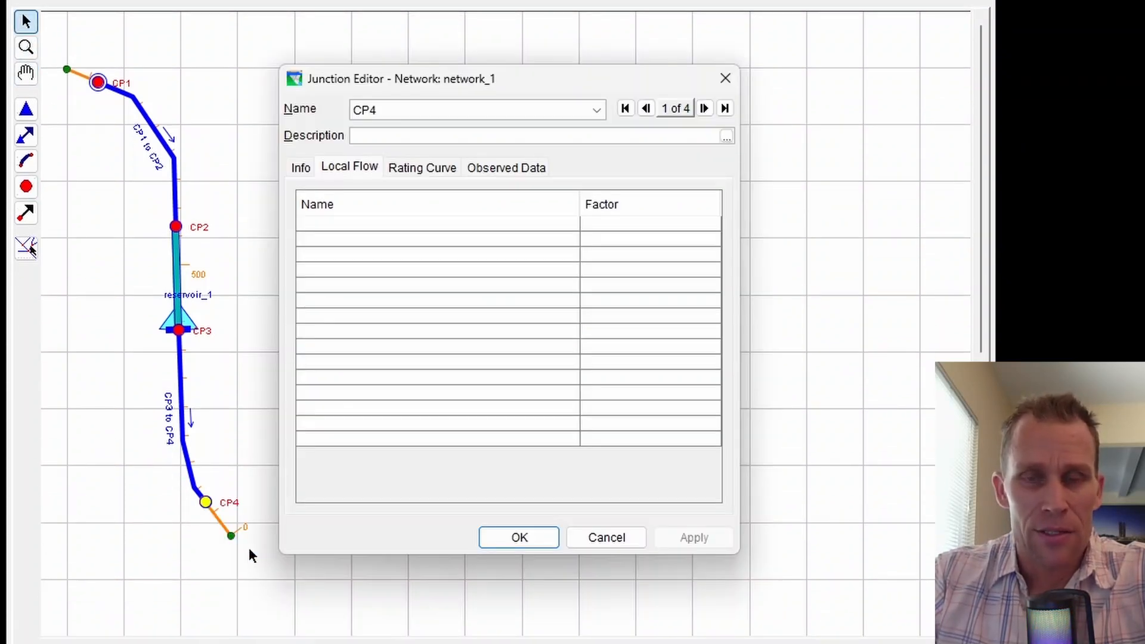
left_click(491, 170)
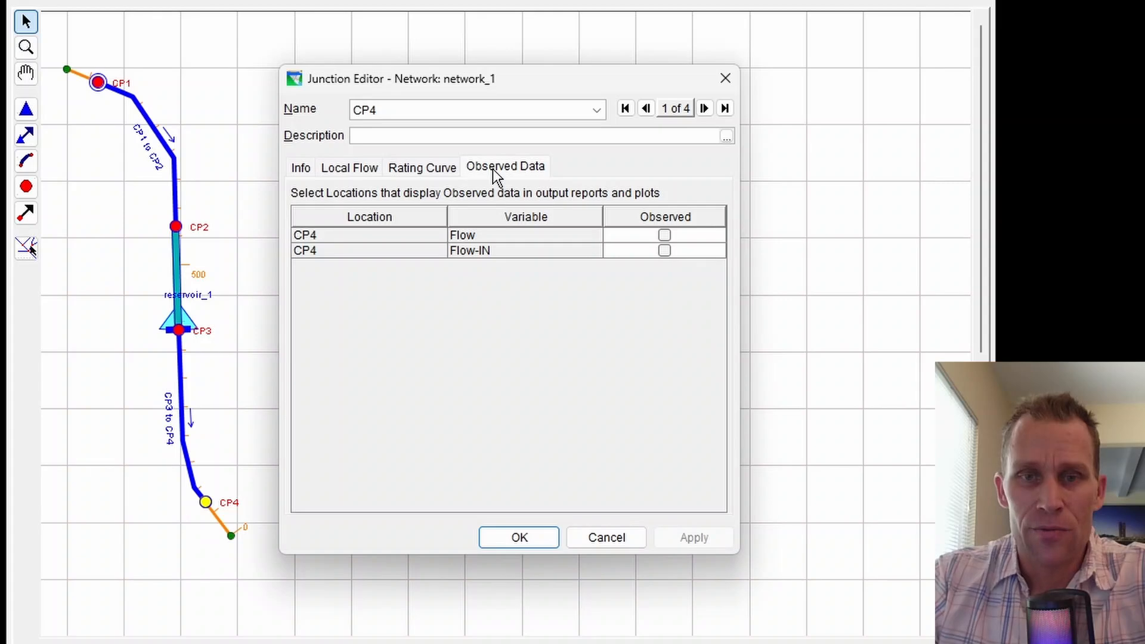
left_click(663, 236)
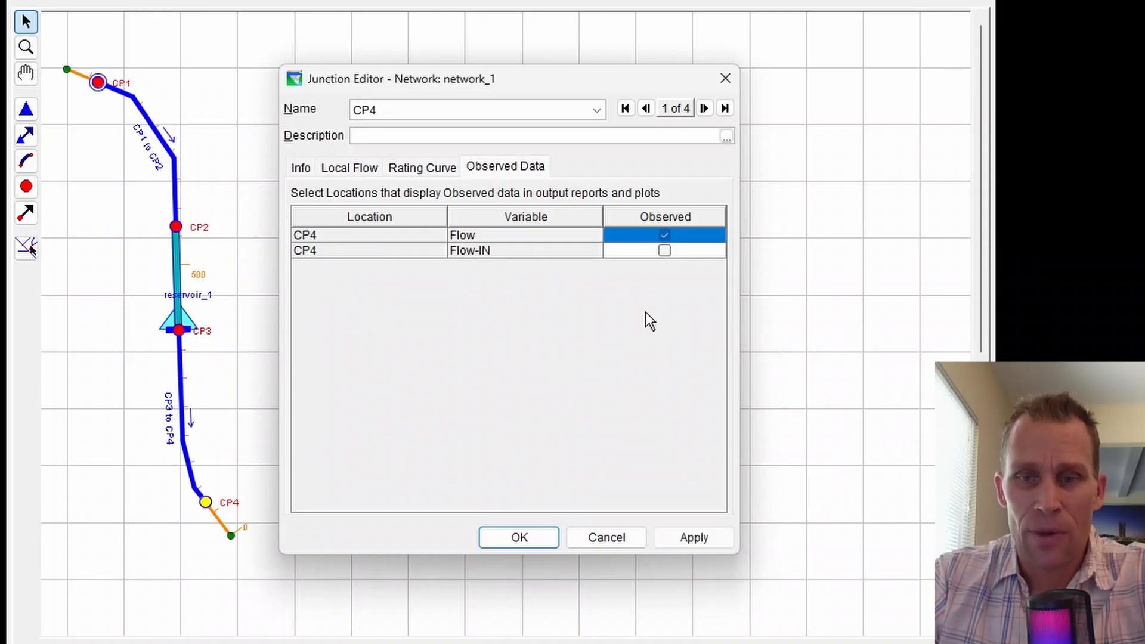
left_click(685, 537)
left_click(524, 539)
Reopen alt_1's observed data settings, bring up DSS path selection for the CP4 flow and close it without choosing a record
left_click(179, 45)
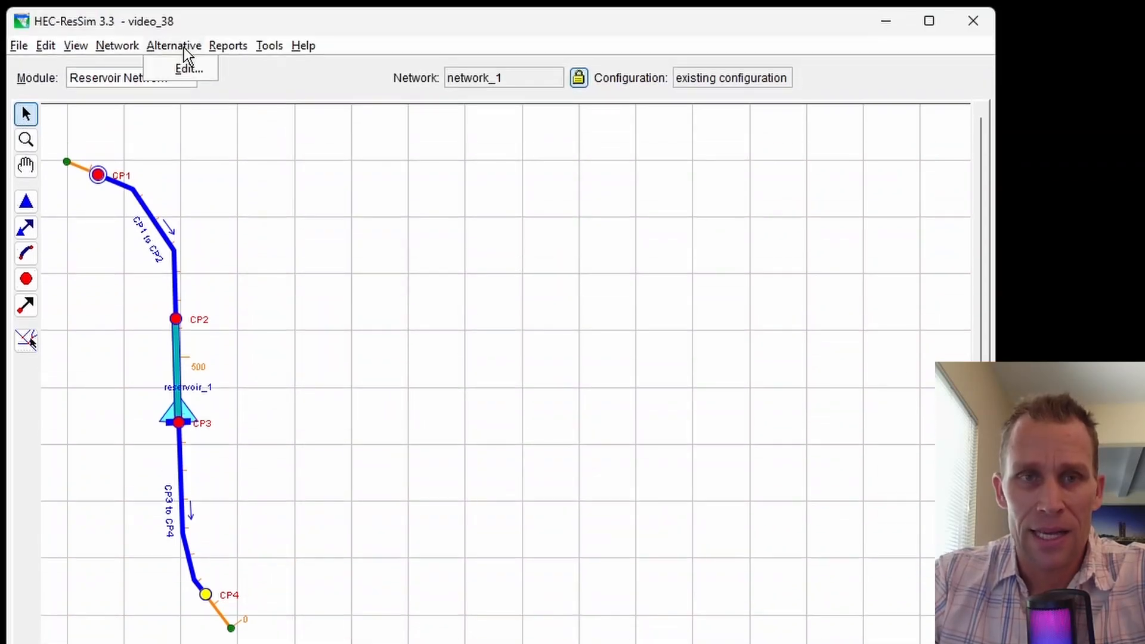
left_click(185, 69)
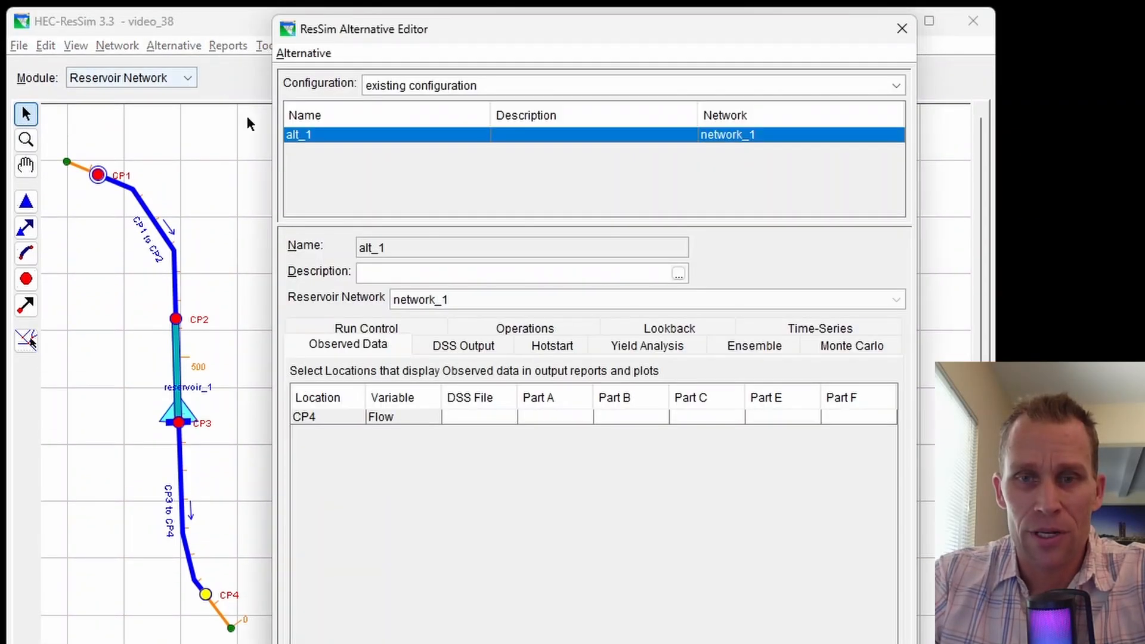
left_click(371, 348)
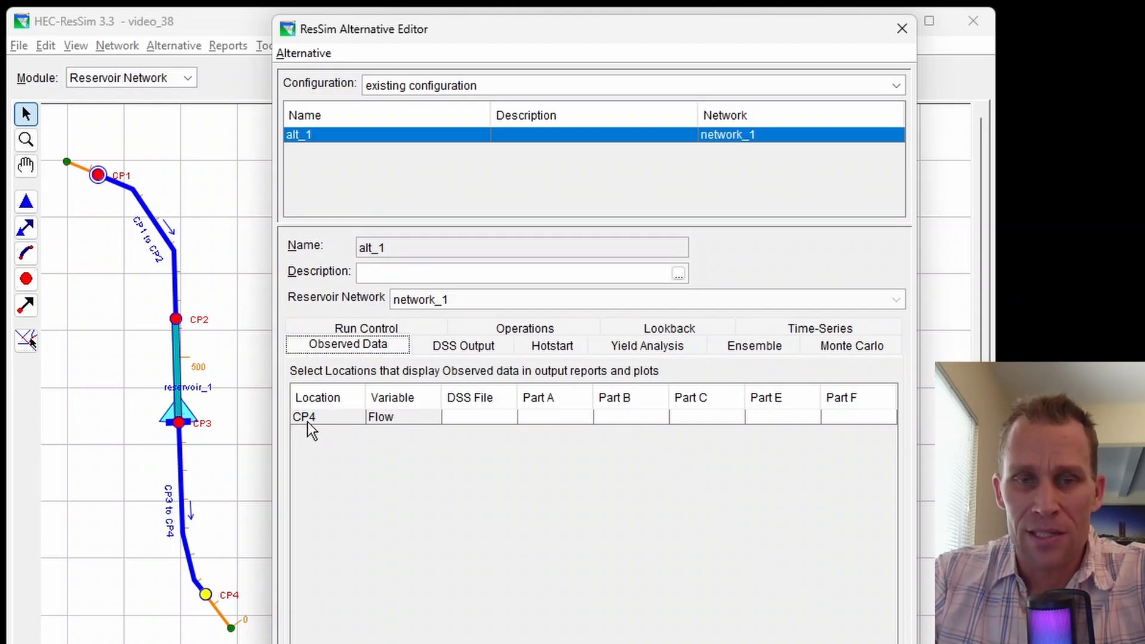
left_click(489, 416)
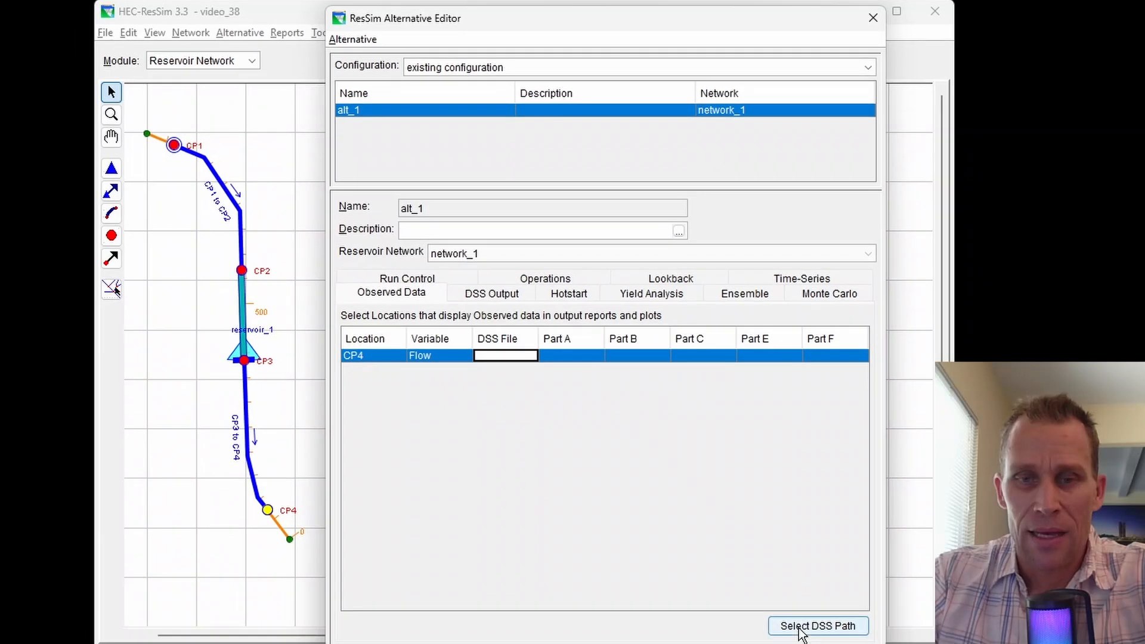
left_click(810, 643)
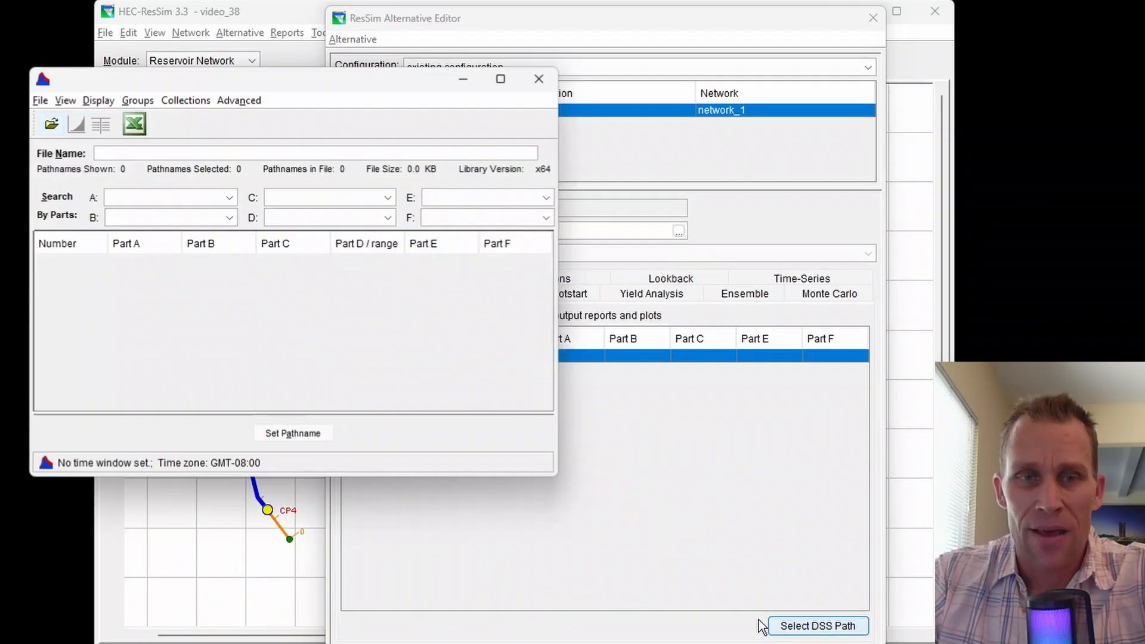
left_click(538, 78)
In alt_1's DSS output settings, try disabling Write All Computed Time Series and Power output for reservoir_1, then re-enable both
left_click(495, 285)
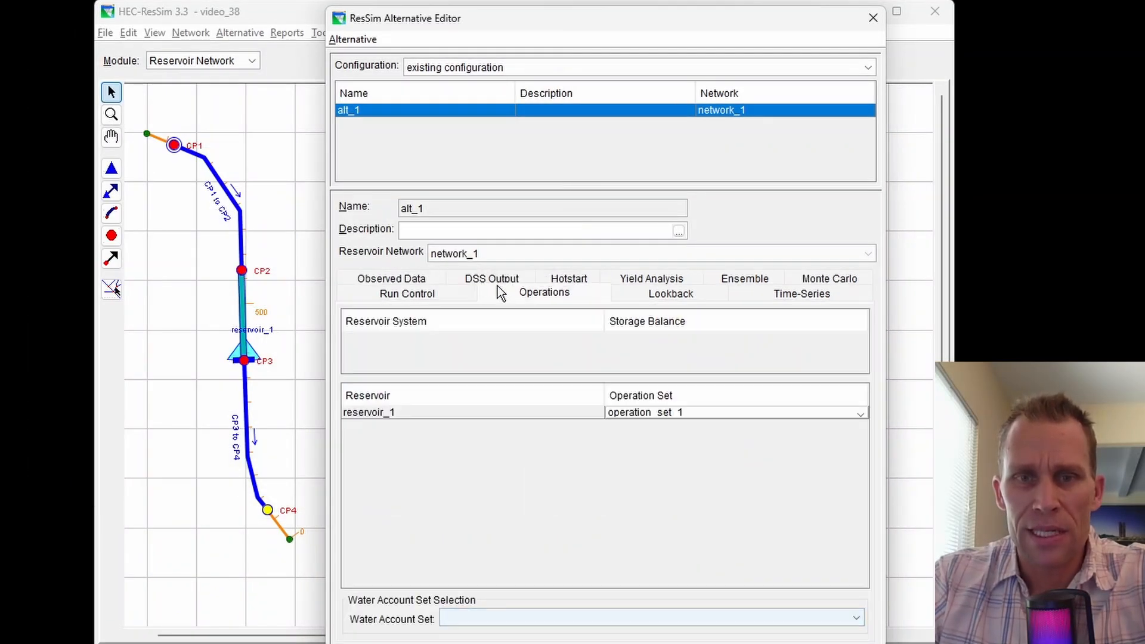
left_click(491, 285)
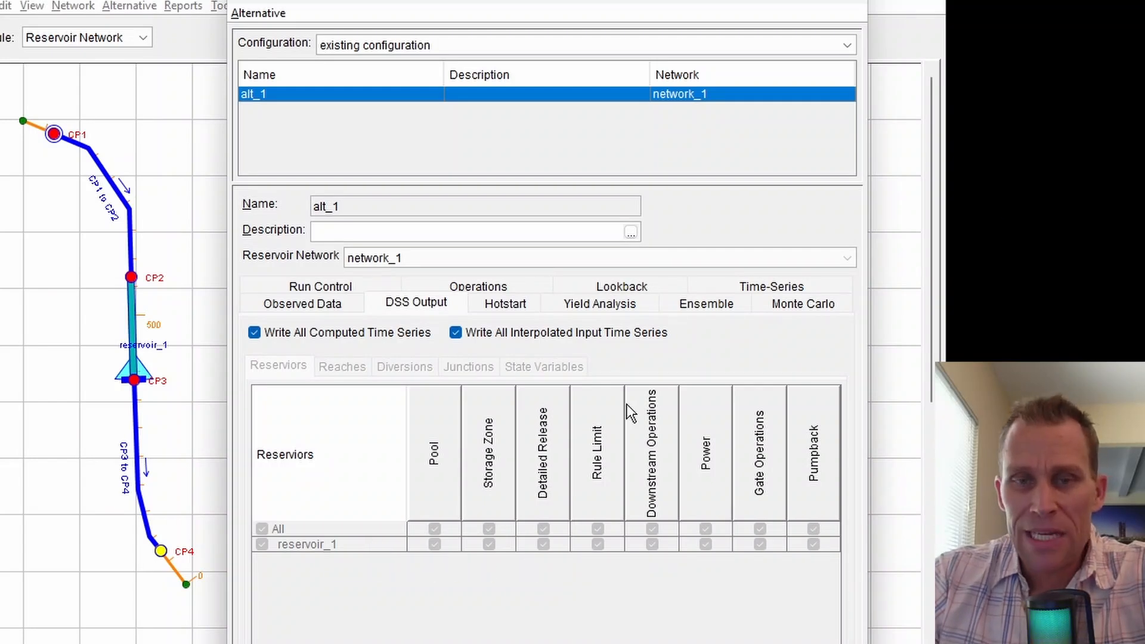
left_click(256, 333)
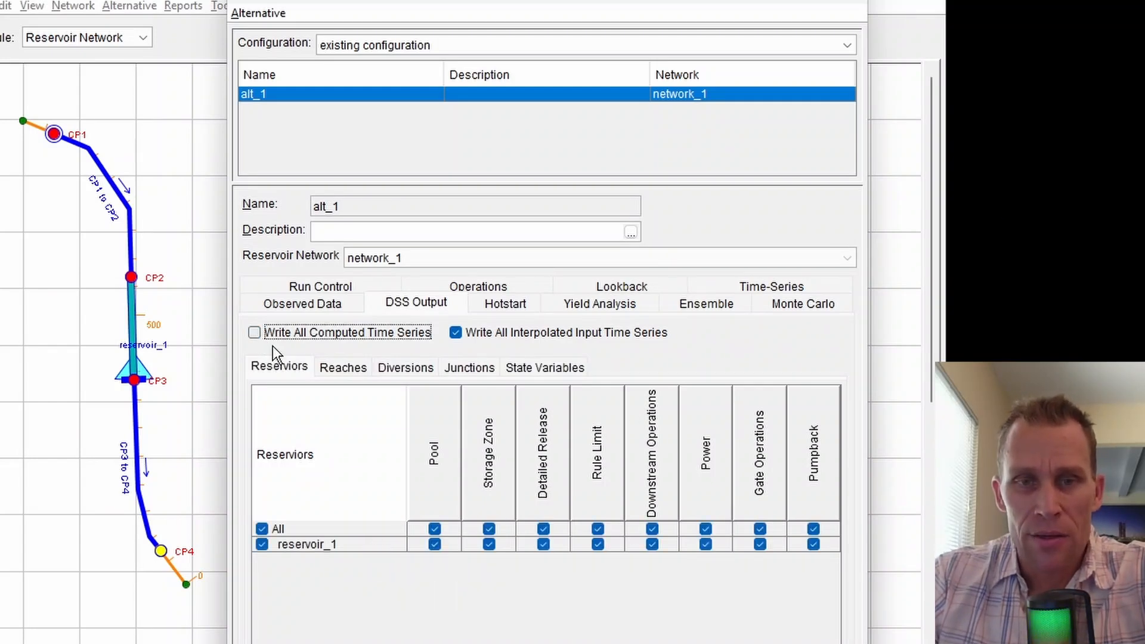
left_click(705, 544)
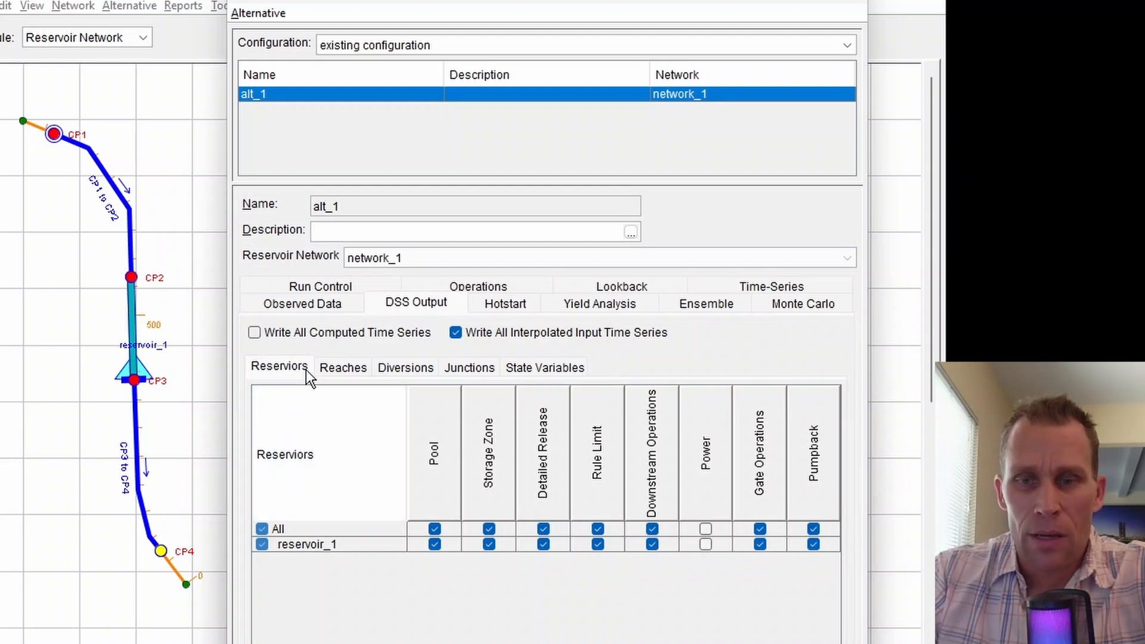
left_click(705, 529)
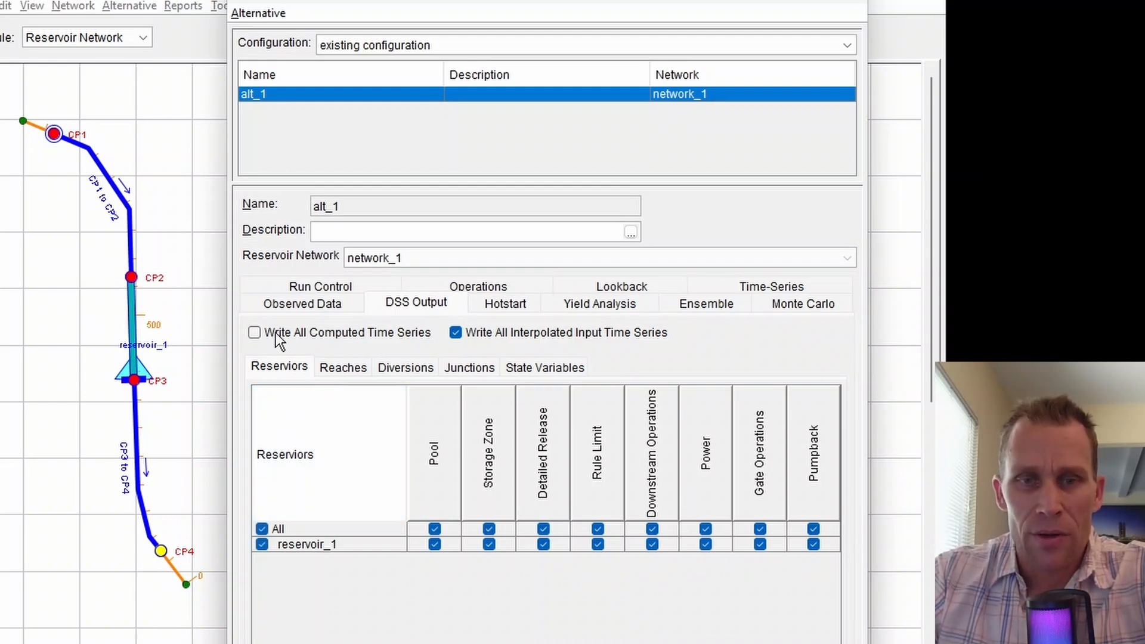
left_click(255, 332)
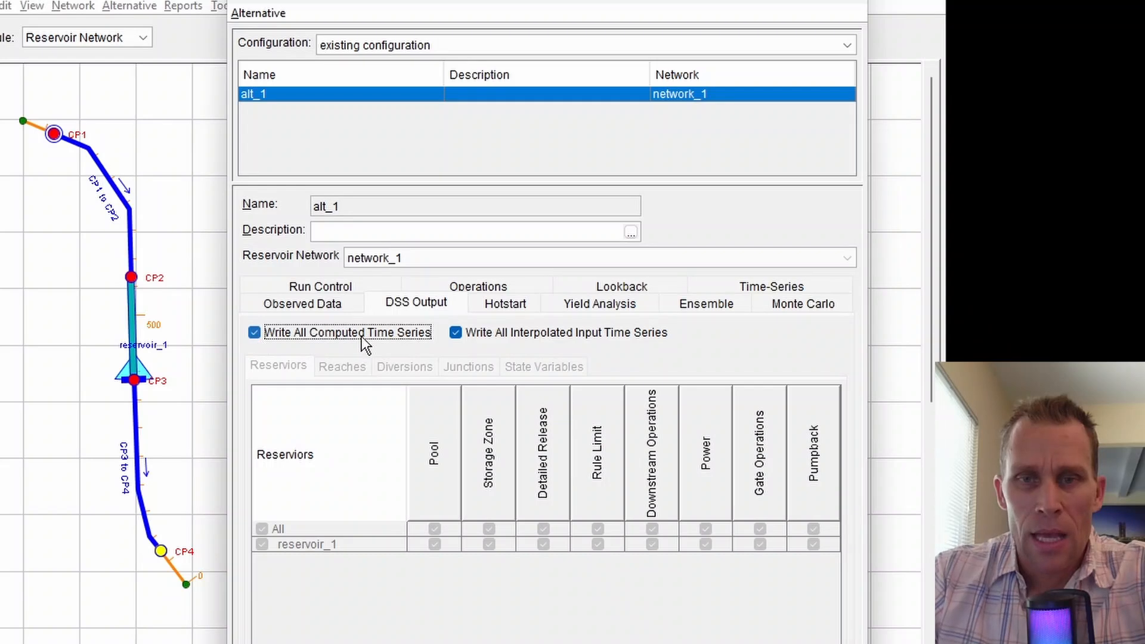
Review the Hotstart and Run Control settings of alt_1, then save the alternative and close its editor
left_click(513, 309)
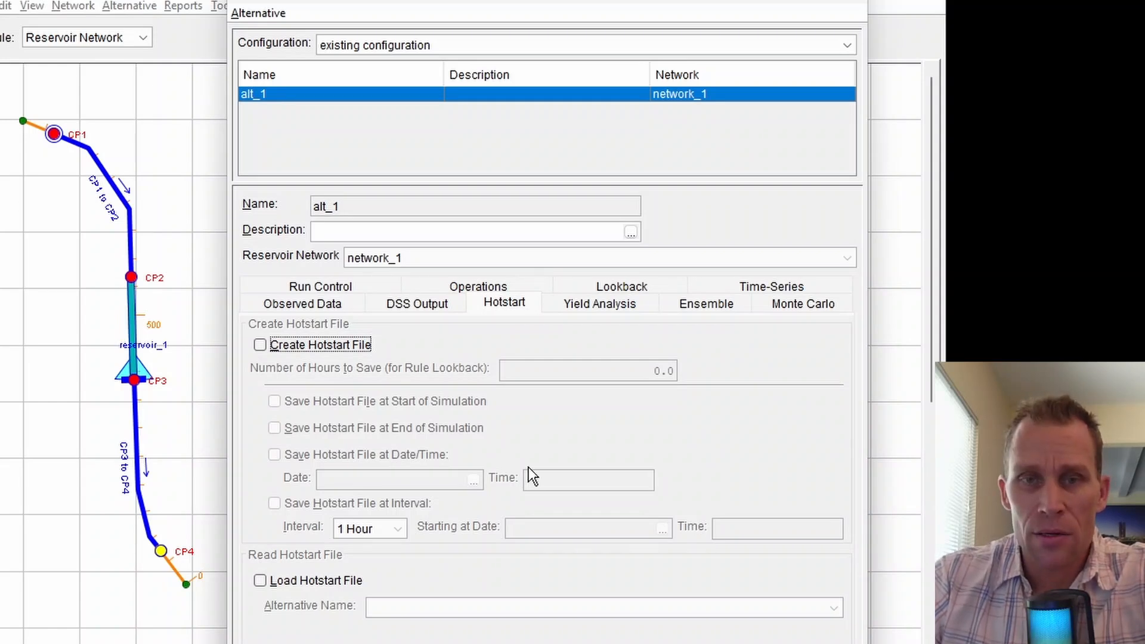
left_click(490, 306)
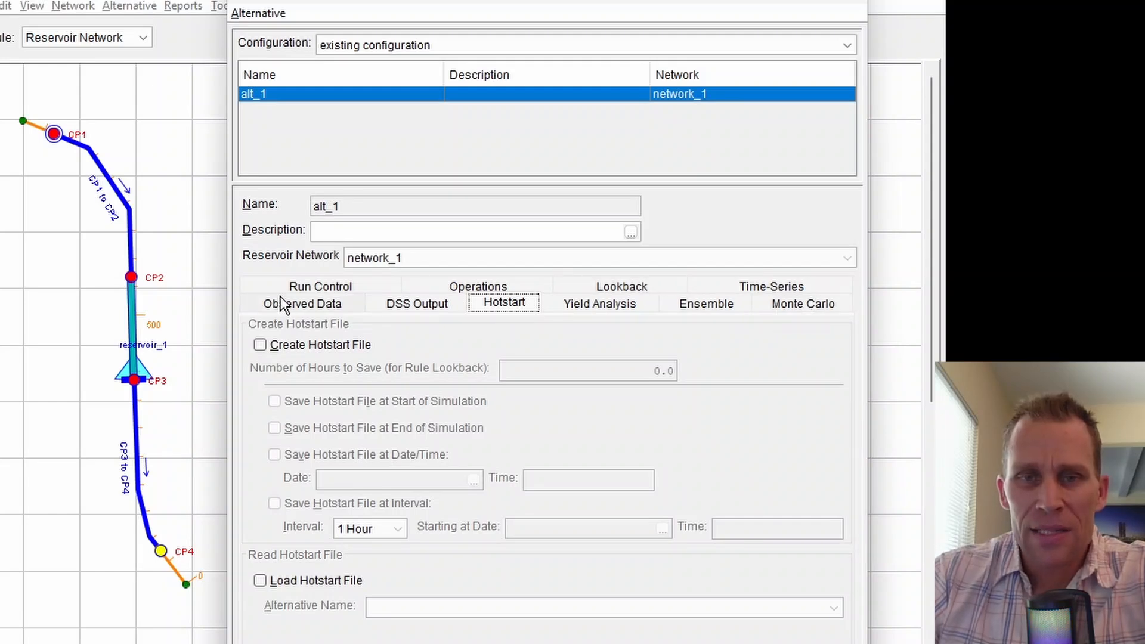
left_click(302, 290)
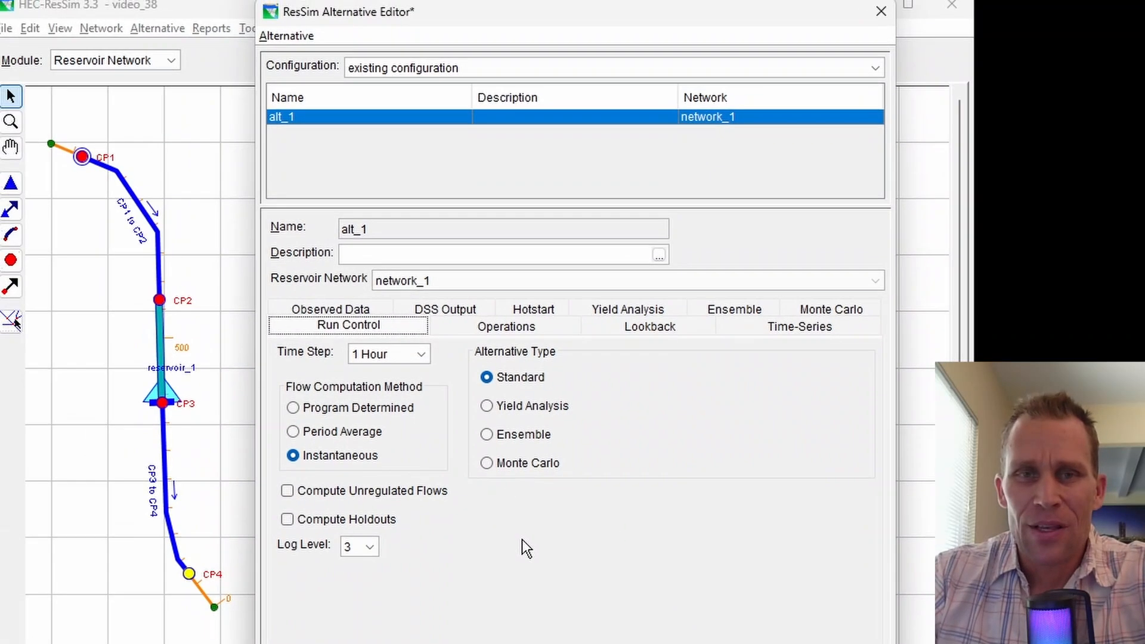
left_click(304, 37)
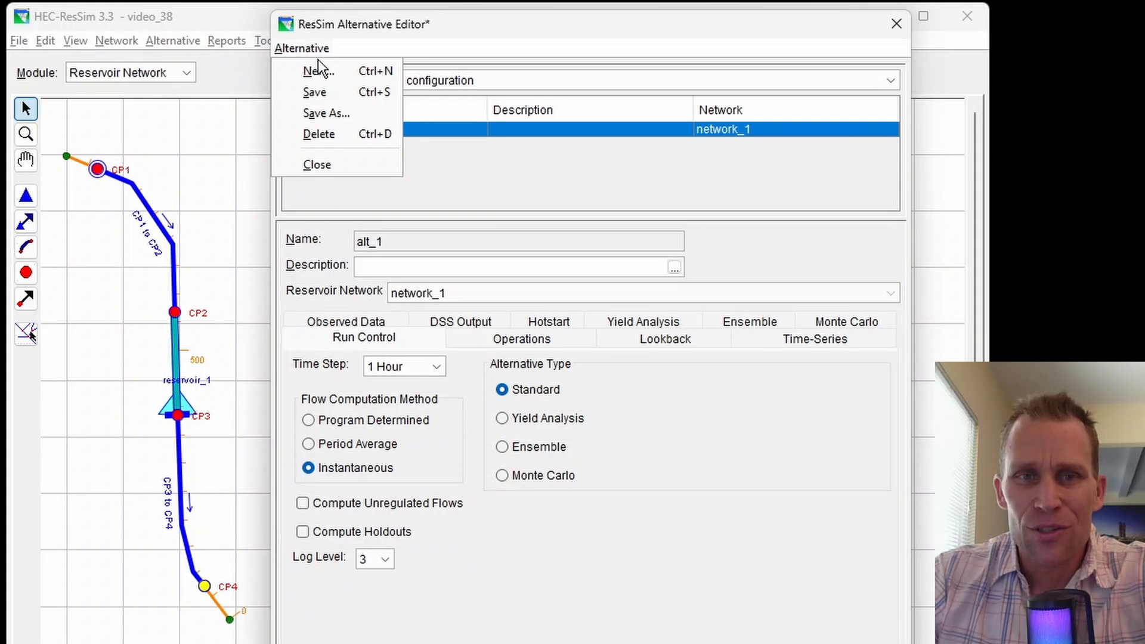
left_click(328, 91)
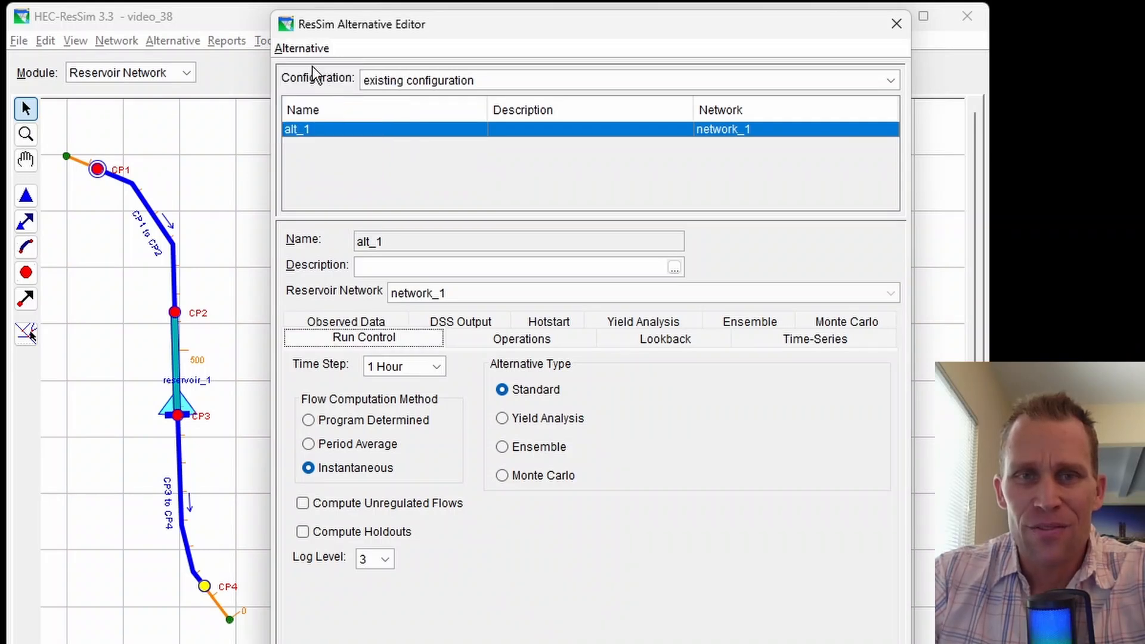
left_click(307, 50)
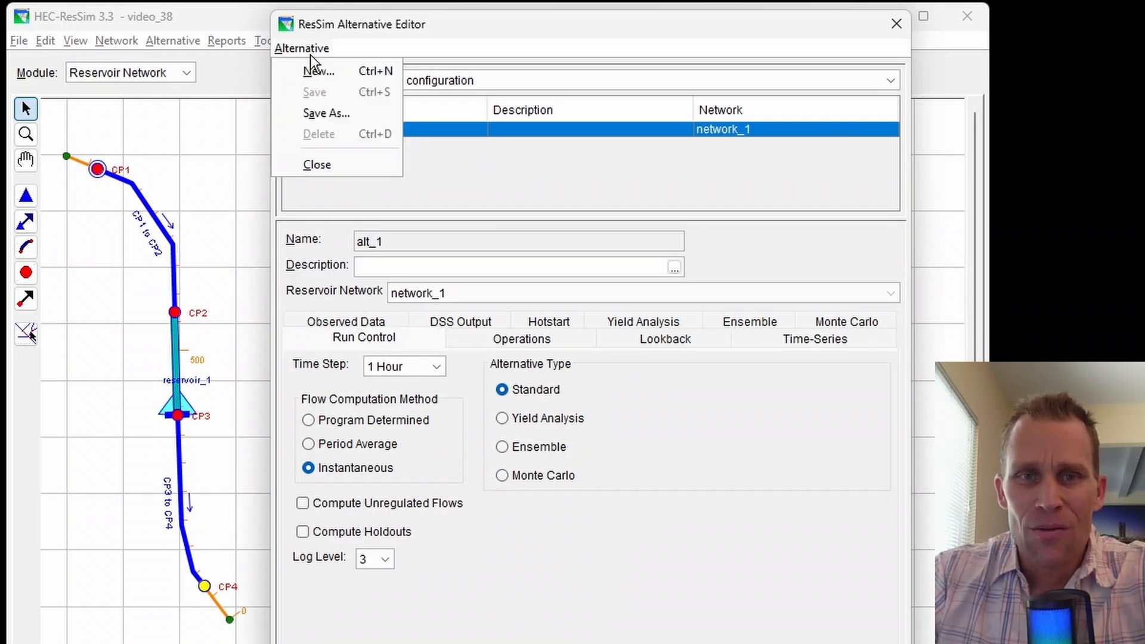
left_click(333, 164)
Reopen the alternative editor and delete alternative alt_1, confirming the deletion
left_click(227, 41)
mouse_move(189, 41)
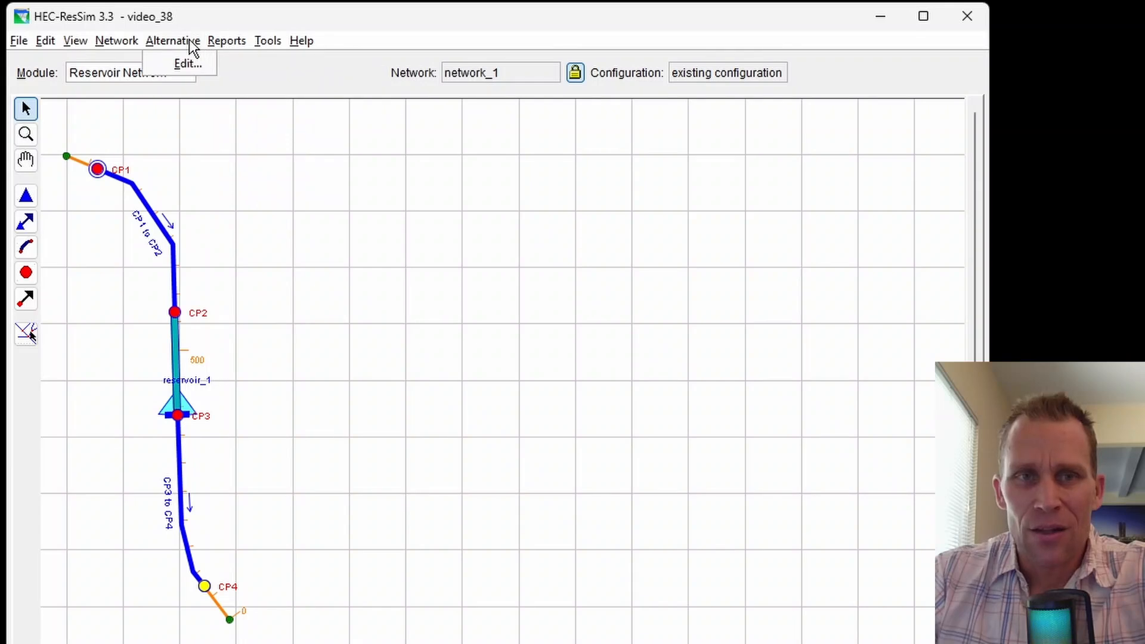
left_click(184, 63)
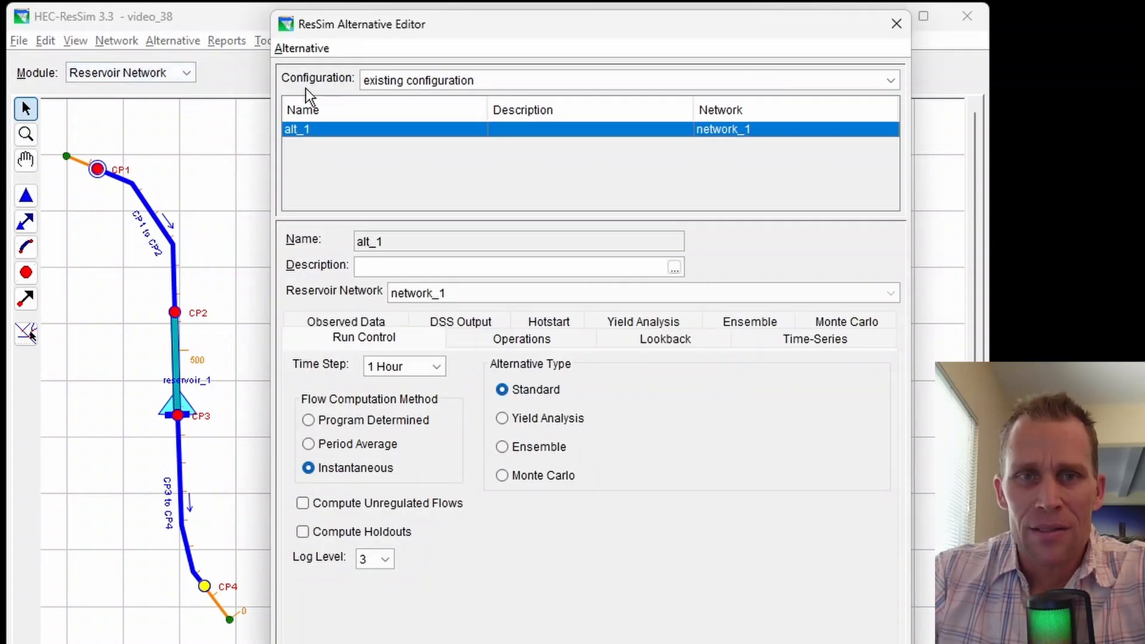
left_click(303, 49)
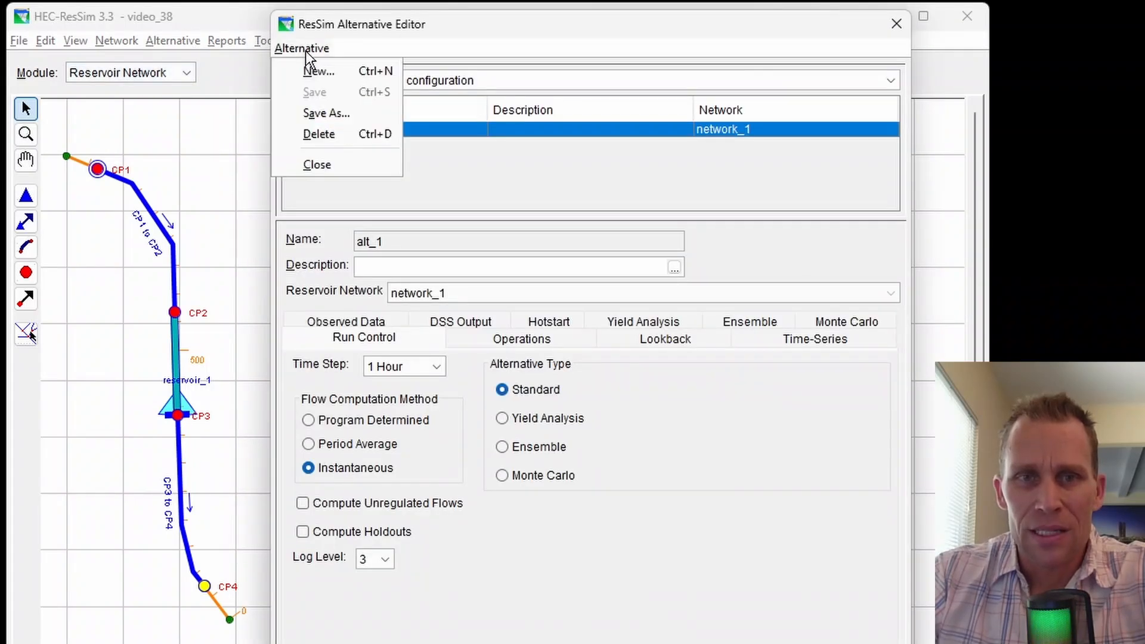
left_click(318, 135)
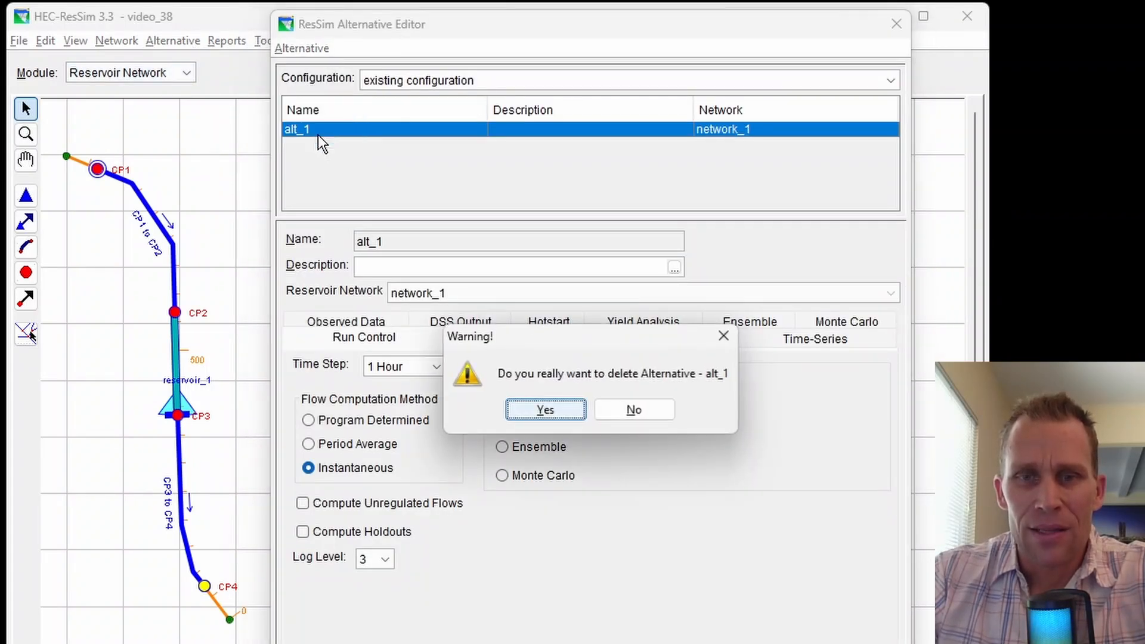
left_click(720, 337)
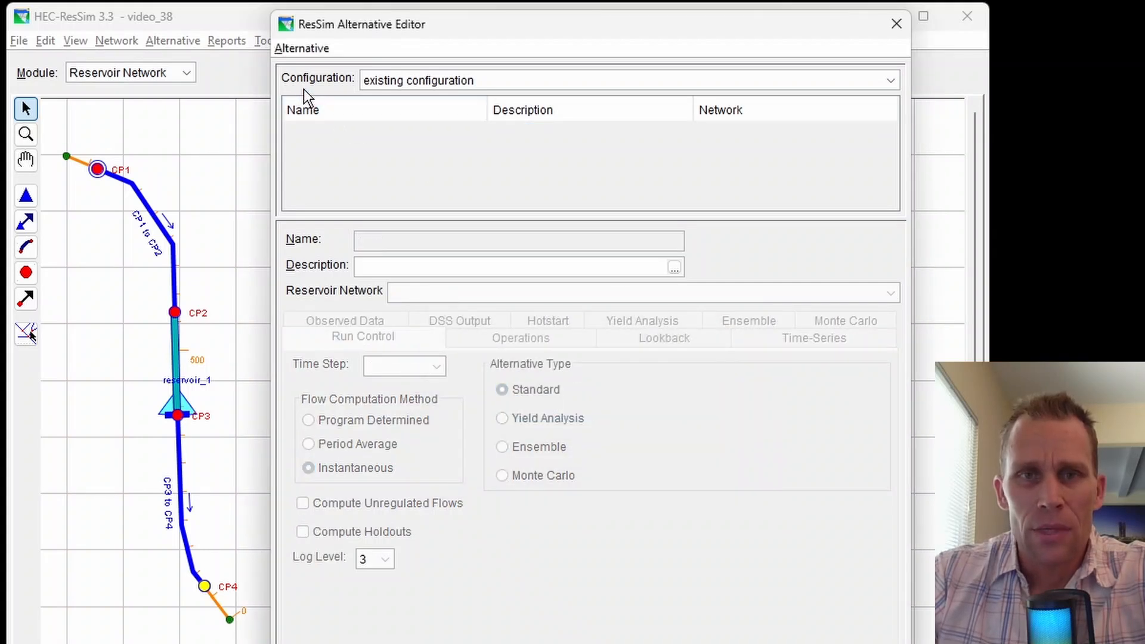
left_click(301, 49)
left_click(315, 71)
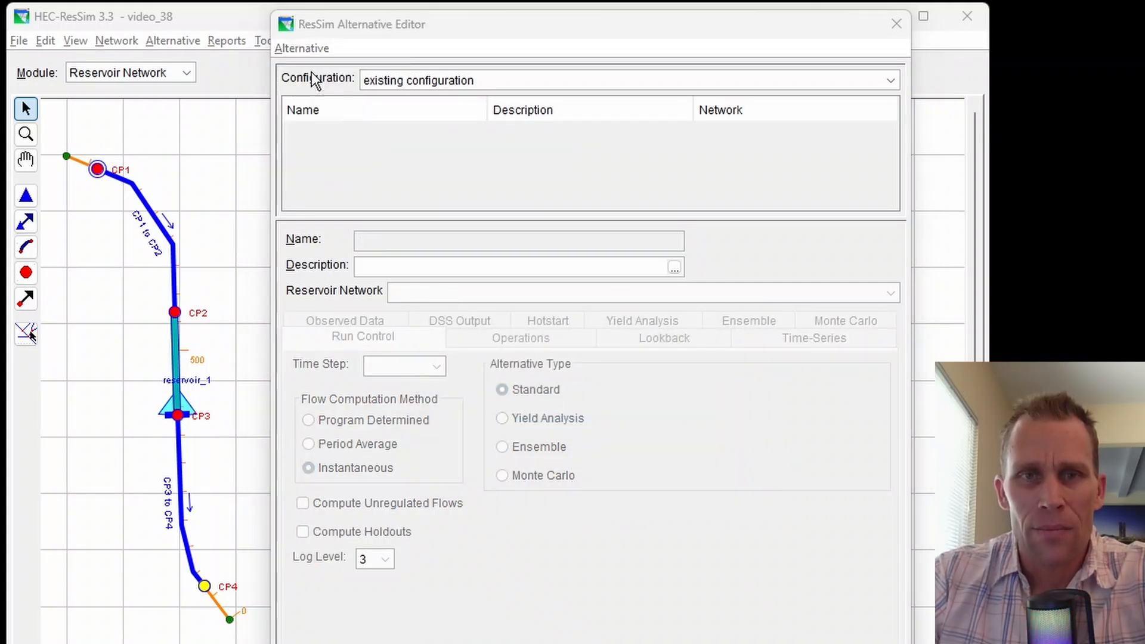
left_click(713, 446)
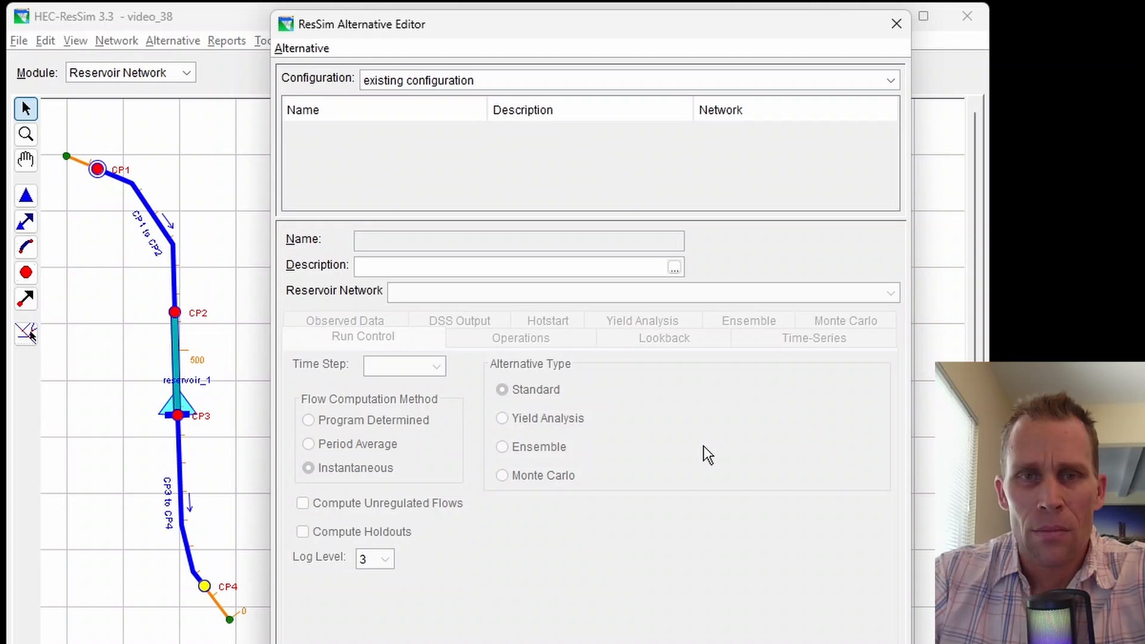